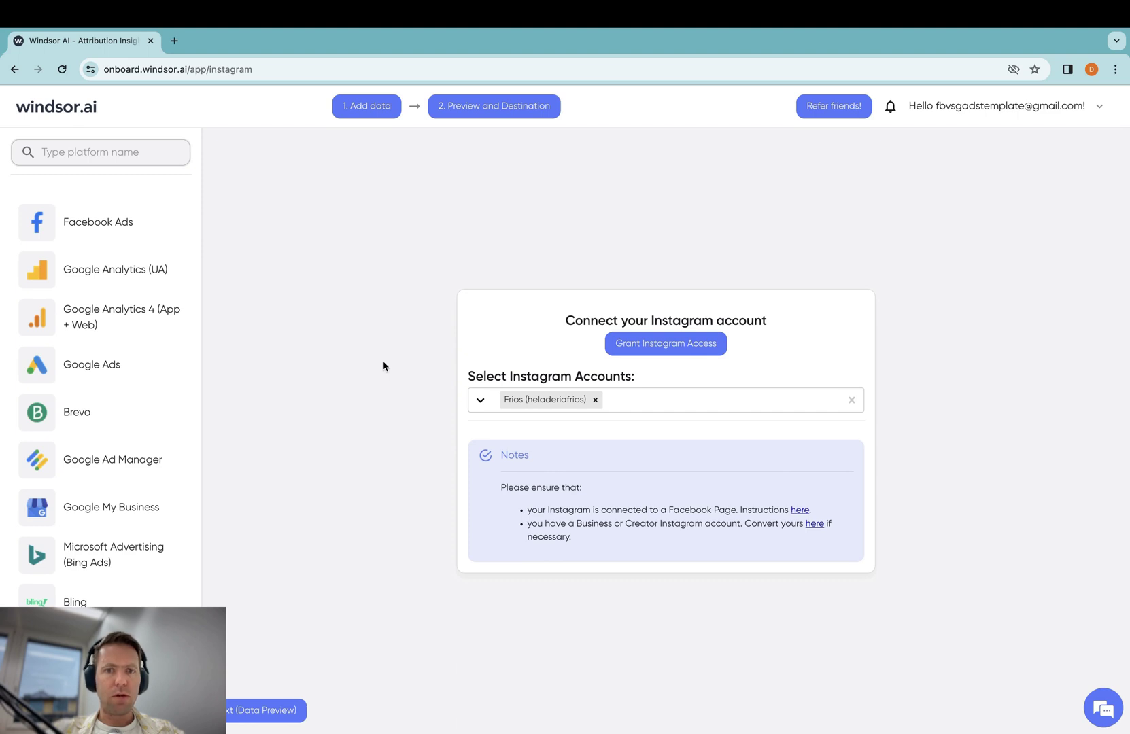
Step: Search 'inst' to narrow the Windsor.ai platform list to Instagram Insights
click(98, 152)
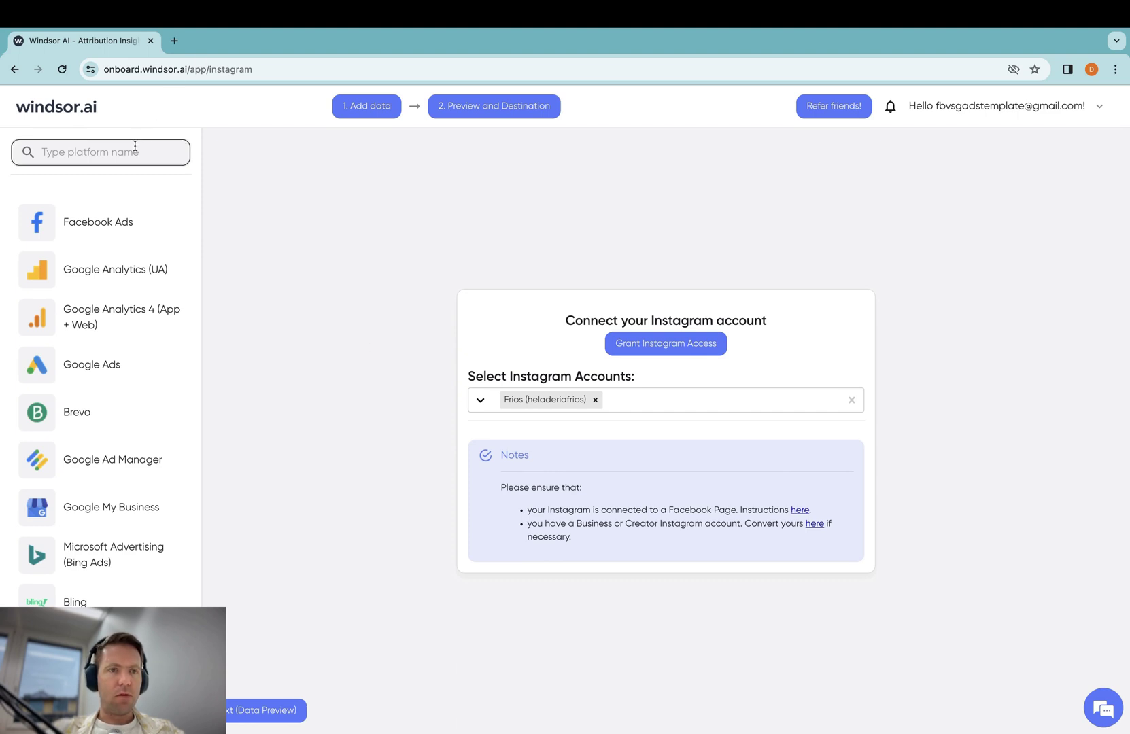
text(inst)
click(126, 222)
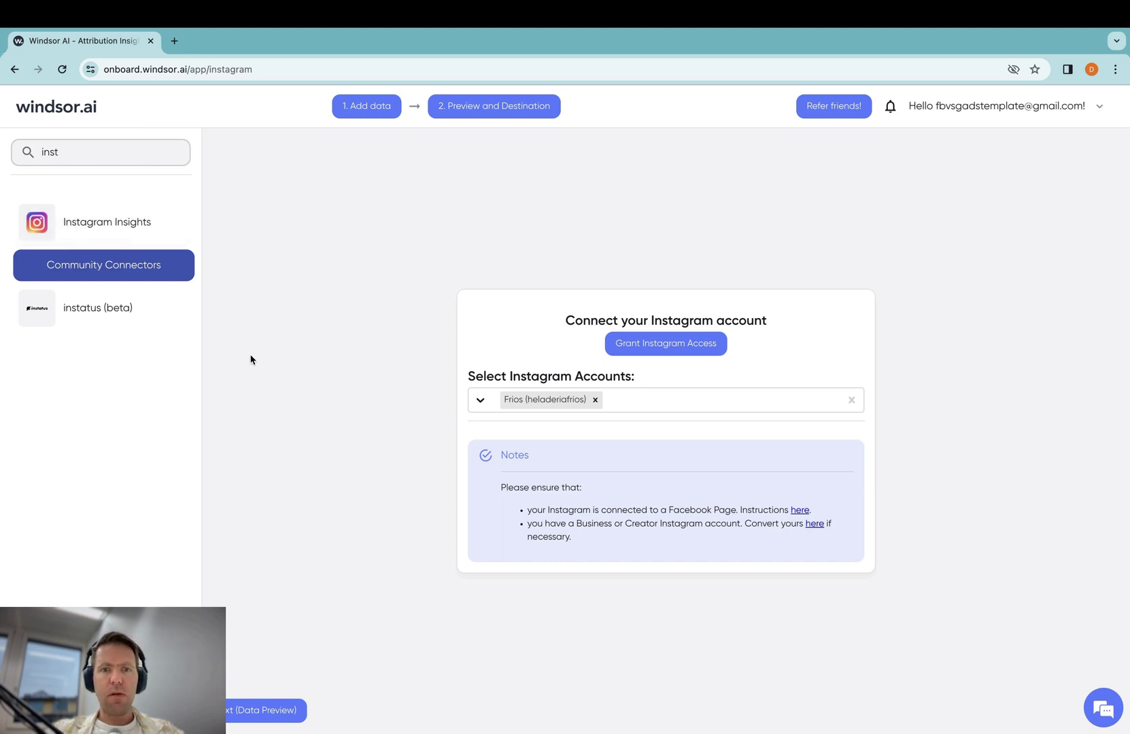
click(686, 347)
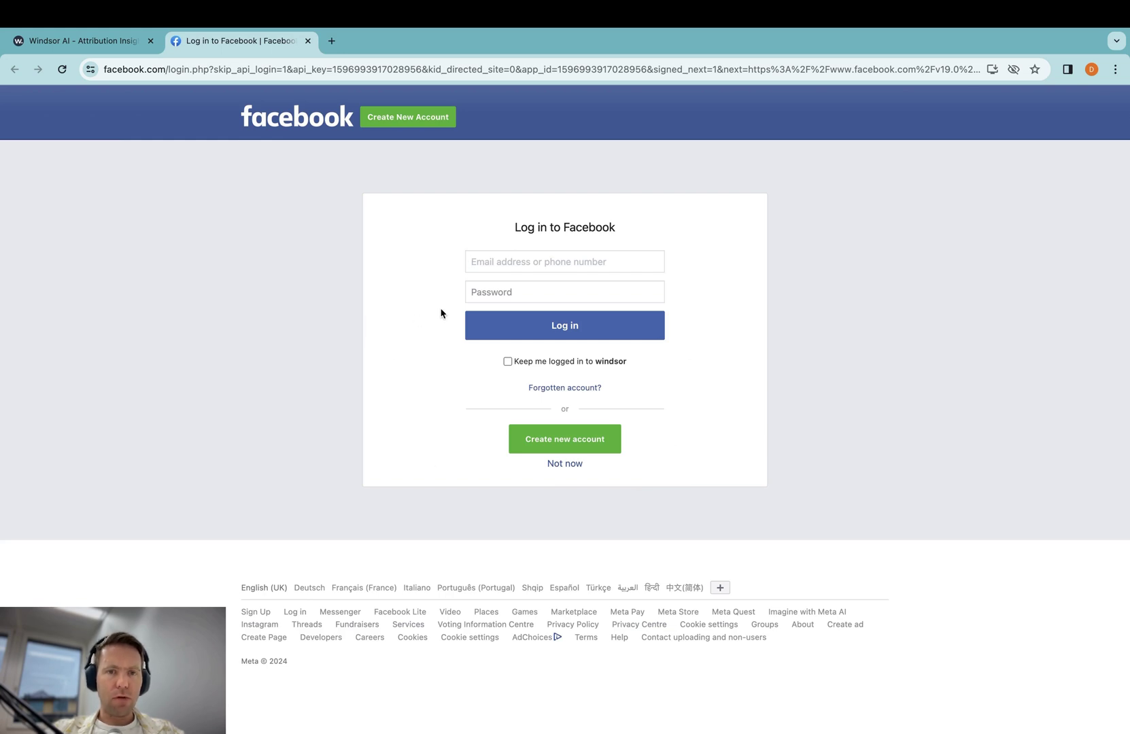
key(ctrl+w)
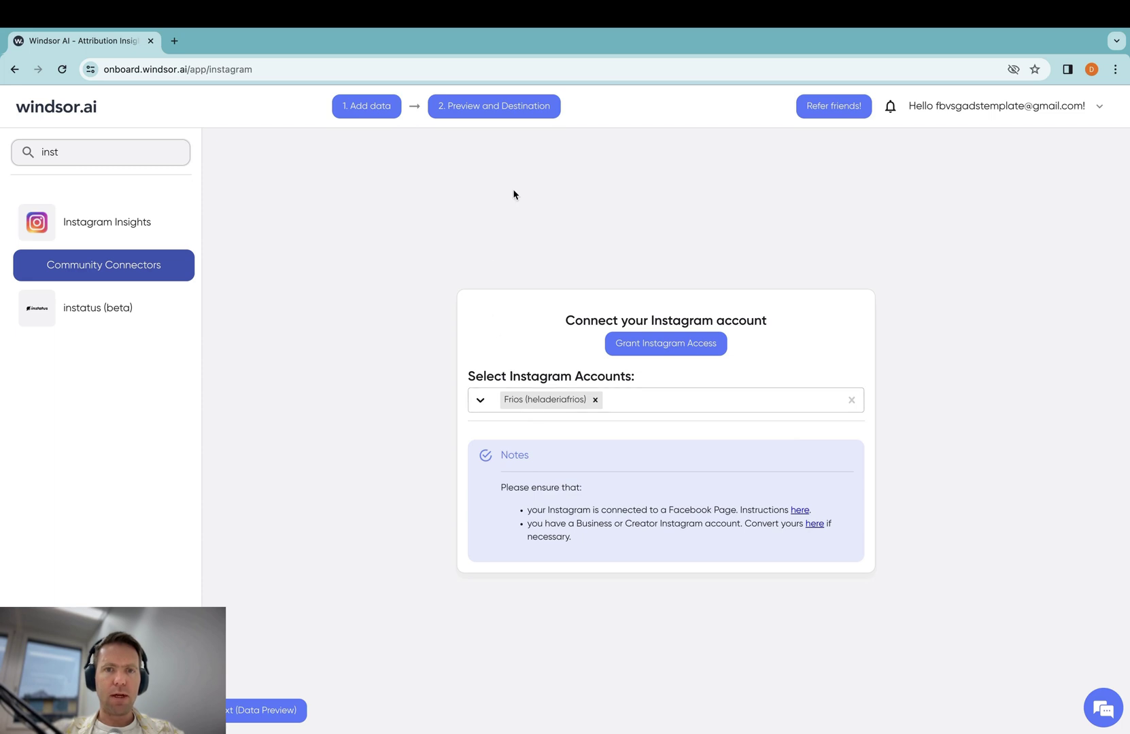
Step: Preview the data with 'instagram' as data source and 'No report filter' as fields preset
click(492, 108)
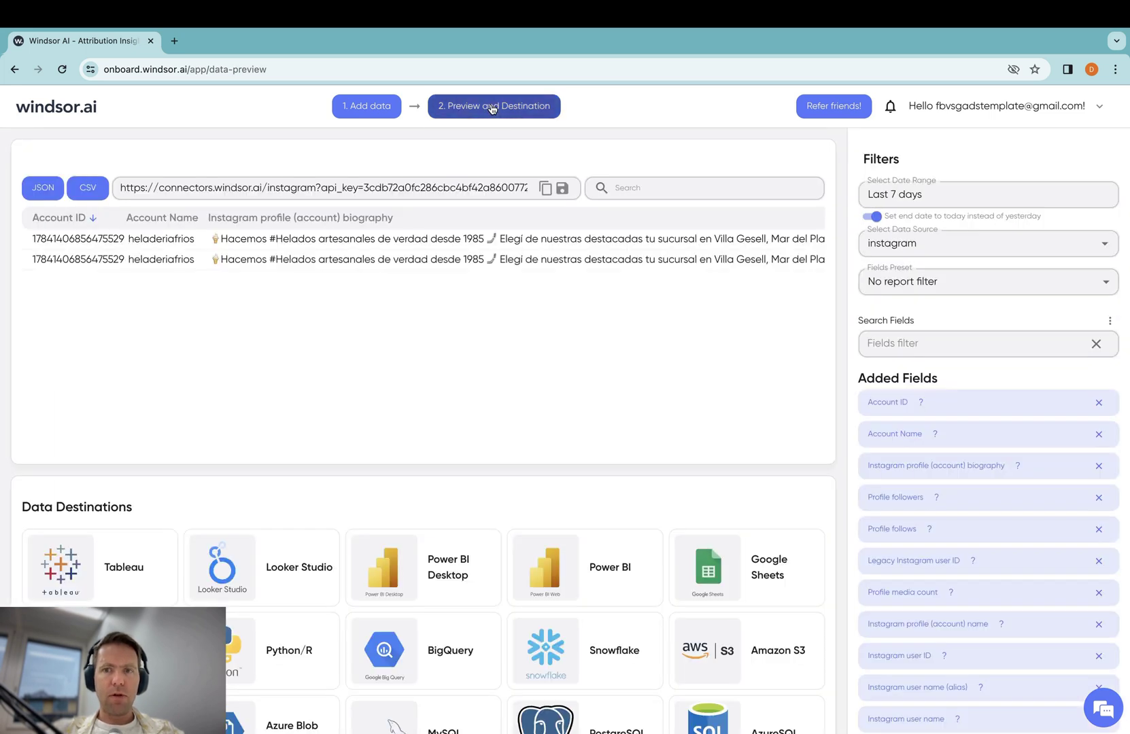
click(933, 239)
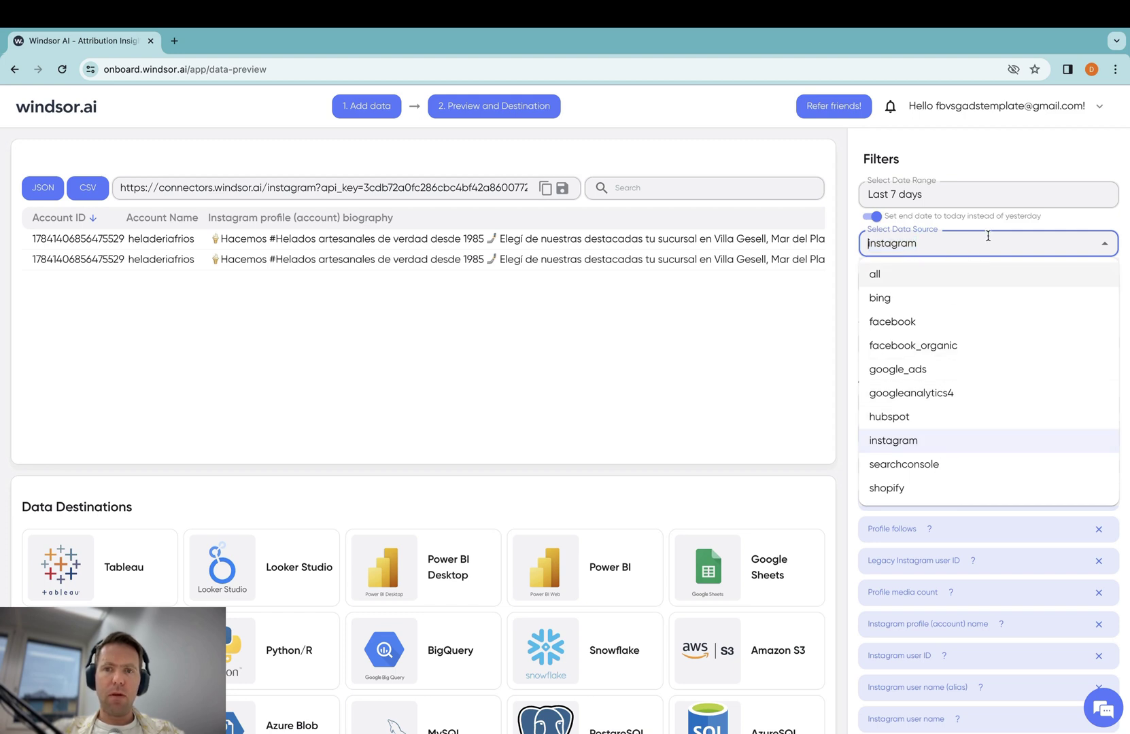
click(486, 380)
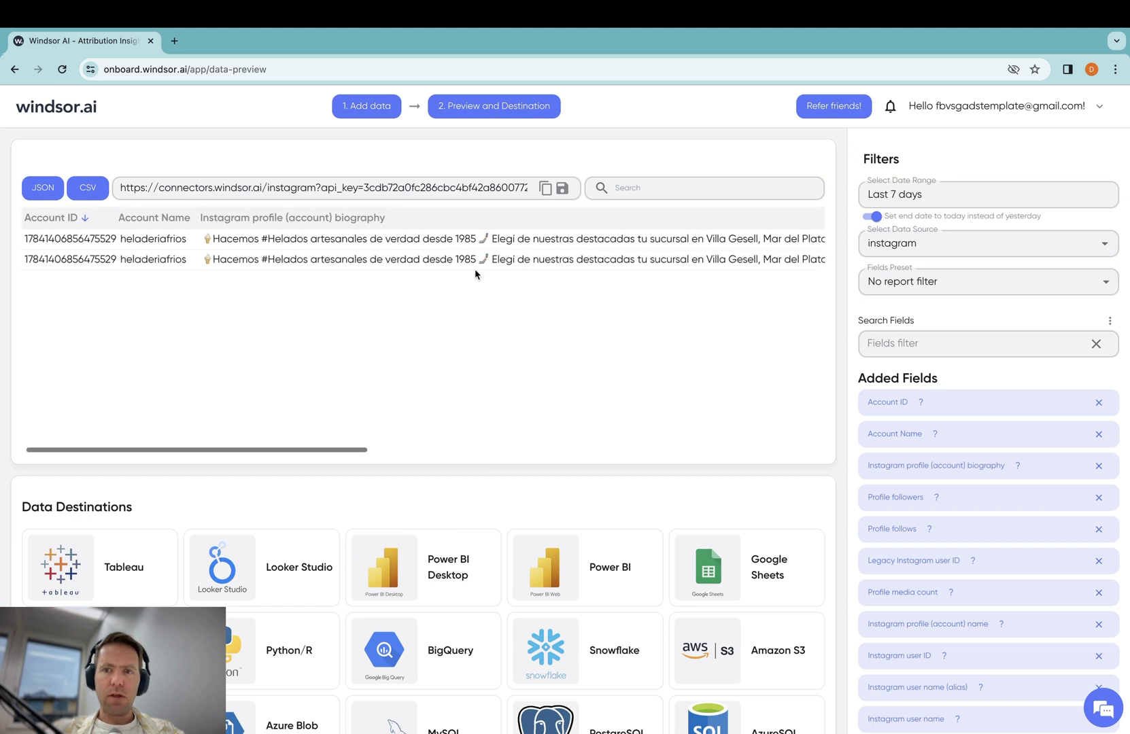
click(941, 282)
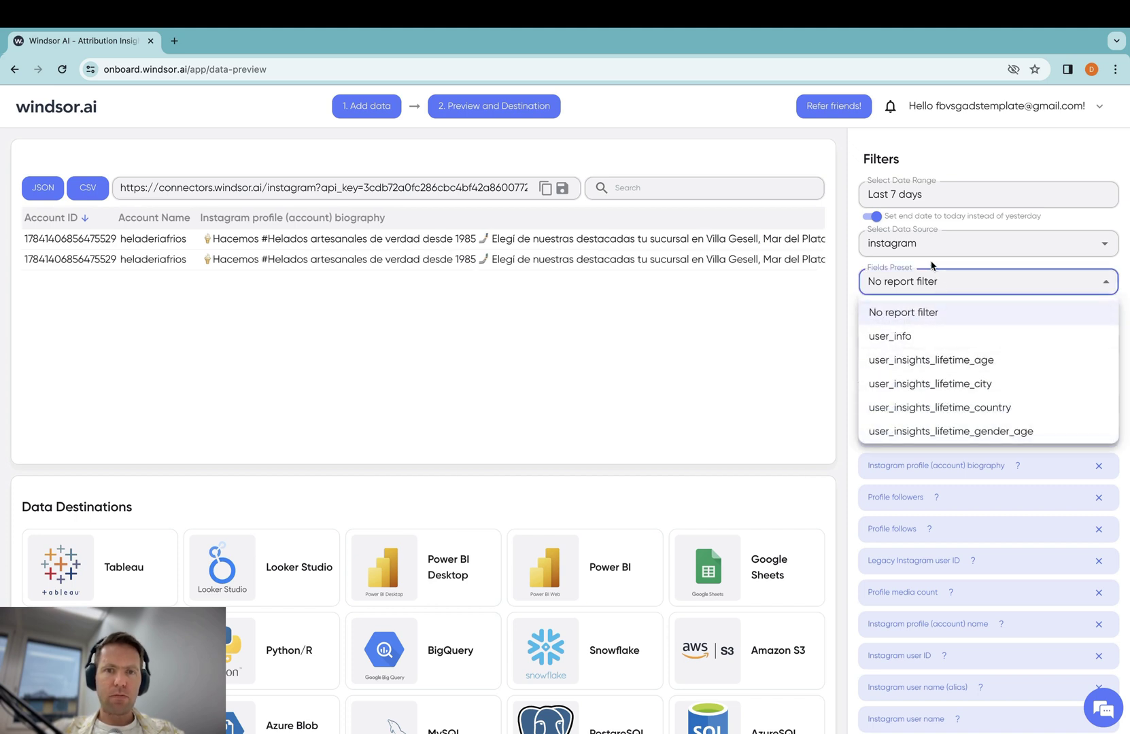
click(516, 384)
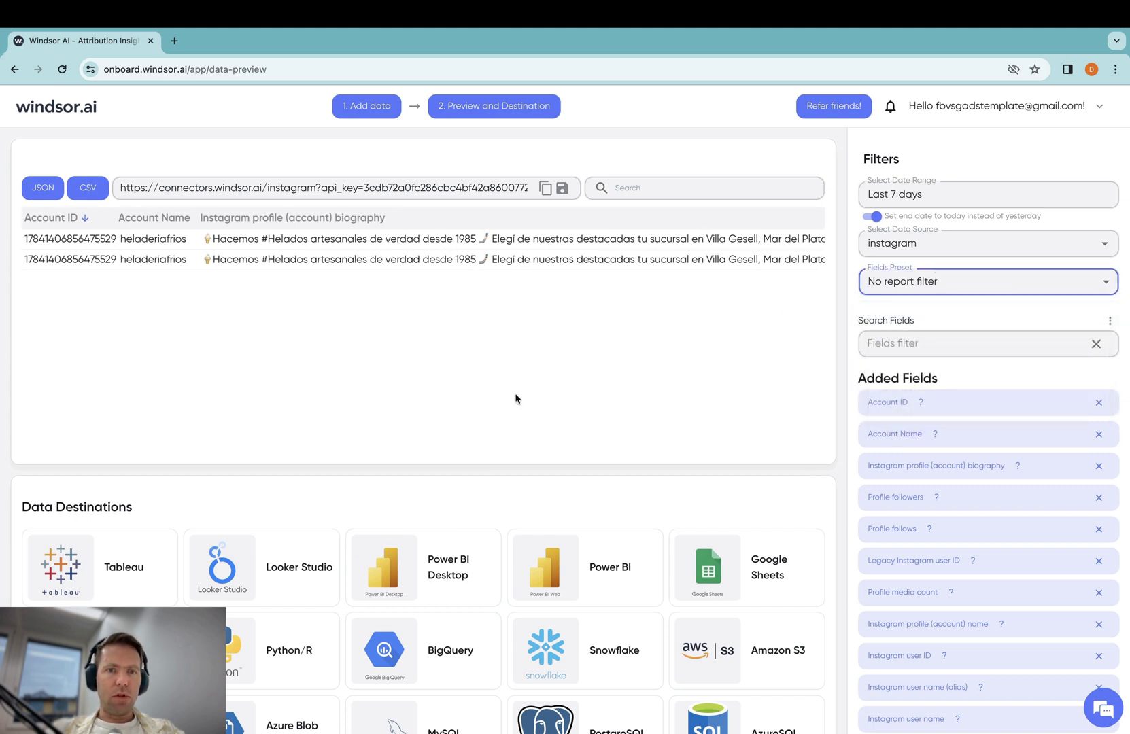
click(509, 343)
Step: Create a new blank Google Sheets spreadsheet via sheets.new in a new tab
key(ctrl+t)
text(sheet)
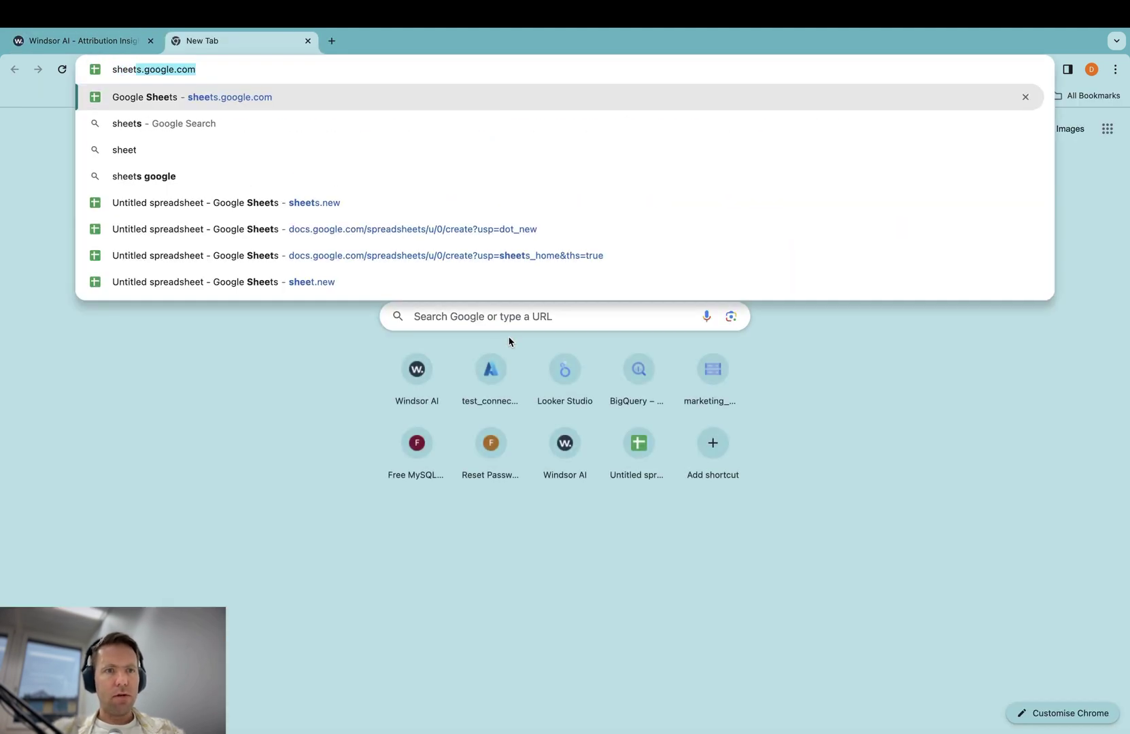
text(s.new)
key(Return)
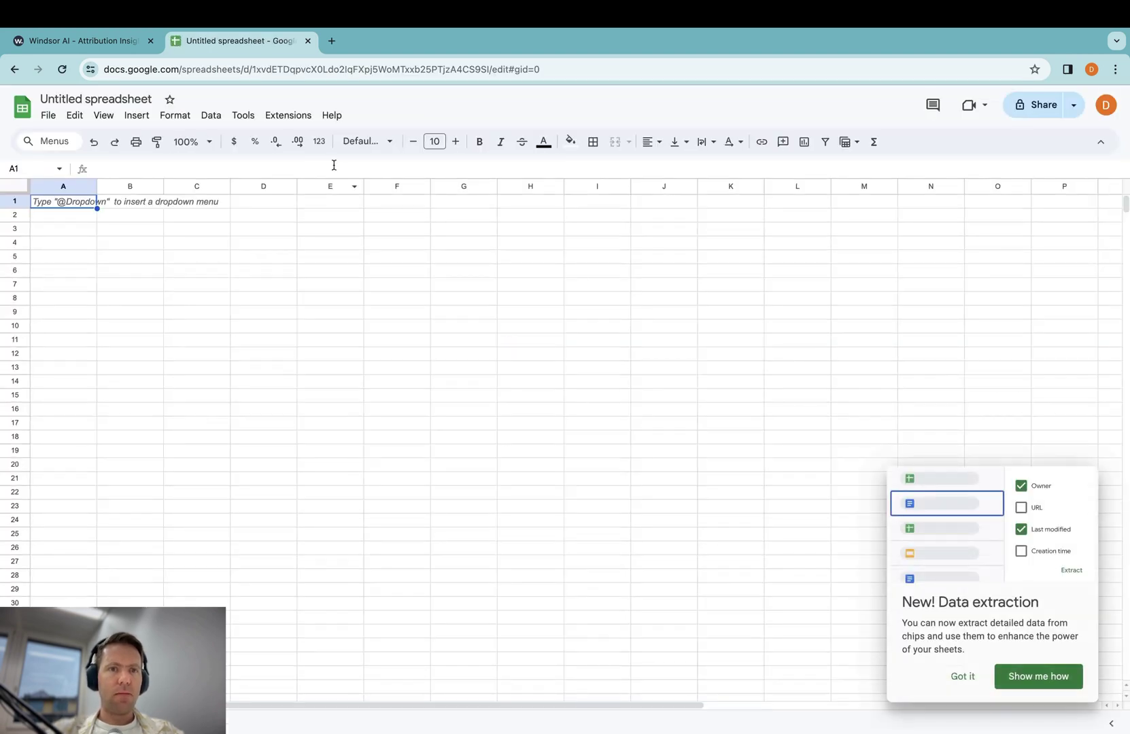
click(292, 116)
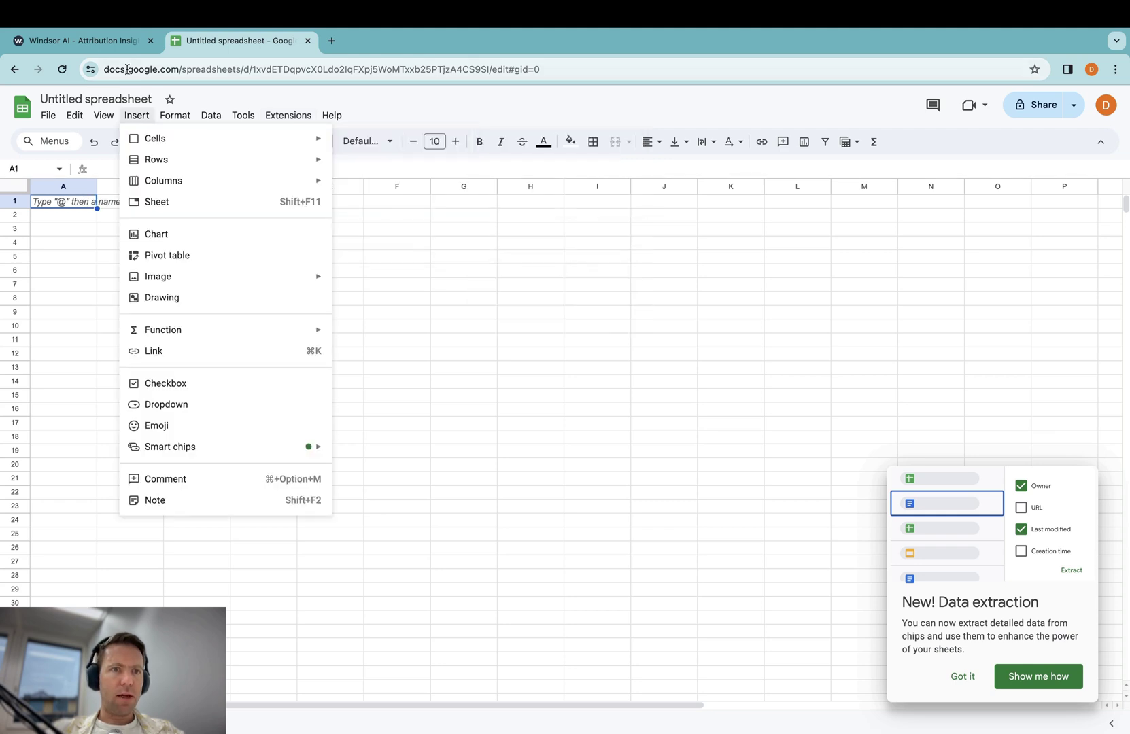
click(84, 41)
scroll(361, 523, down, 5)
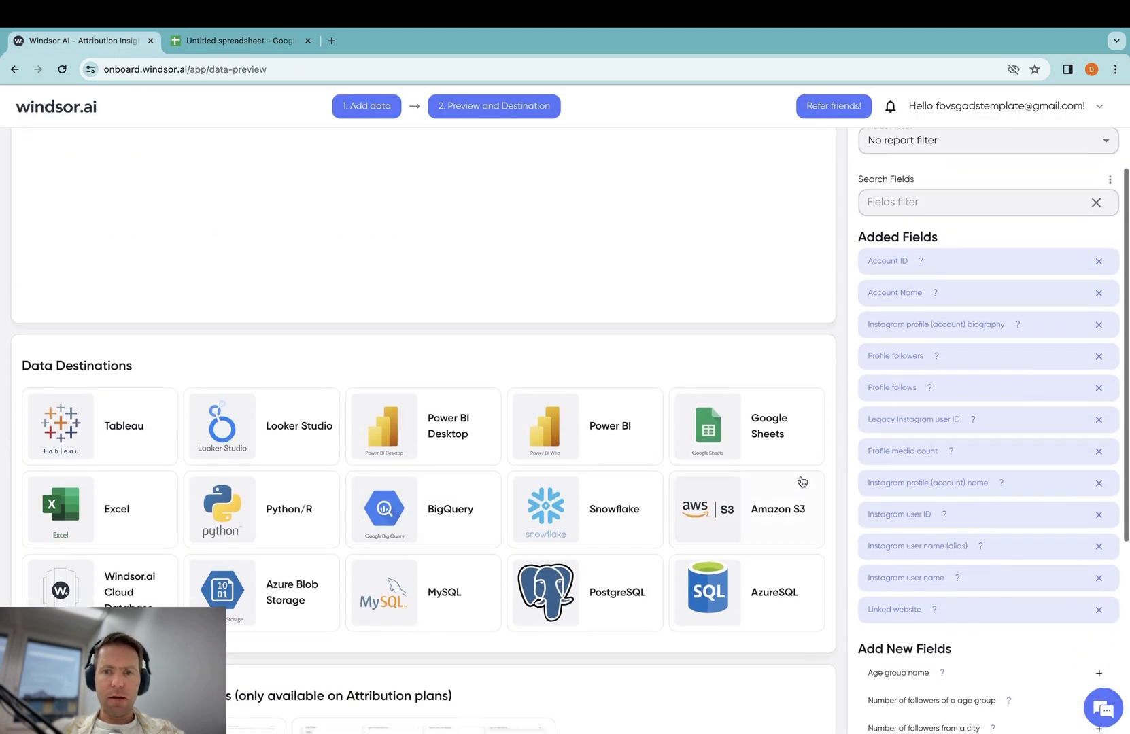
Step: Choose Google Sheets as the Windsor.ai destination and view the add-on's Marketplace listing
click(733, 444)
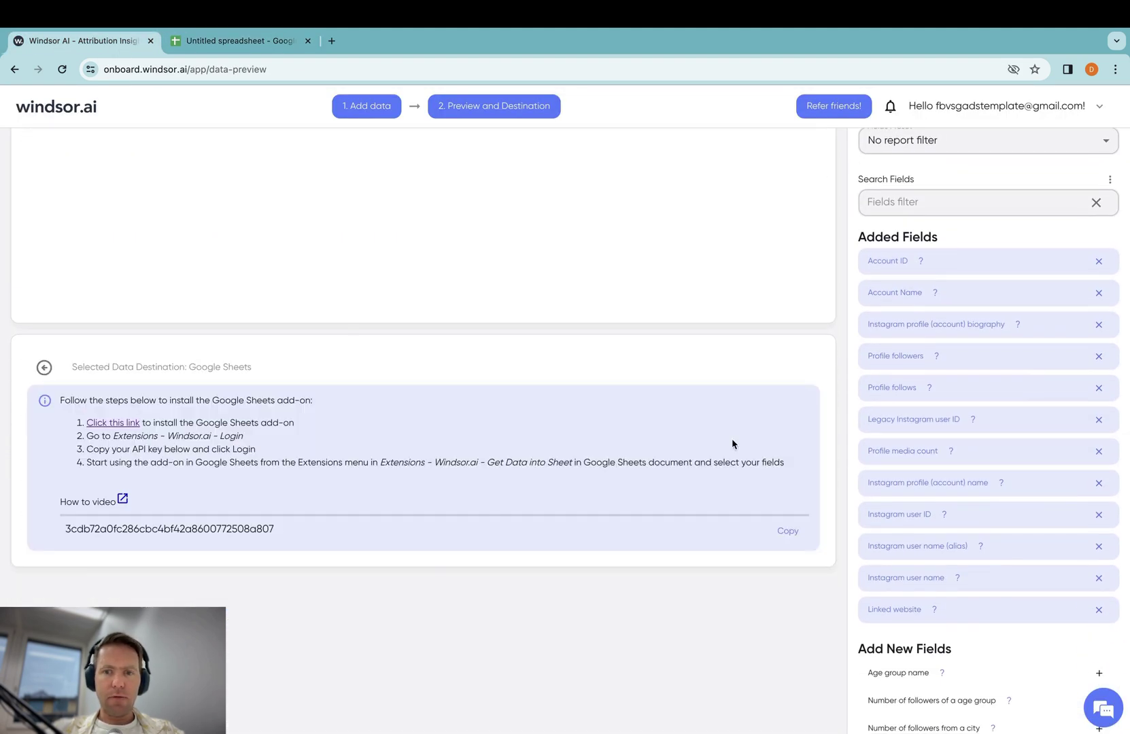
click(113, 423)
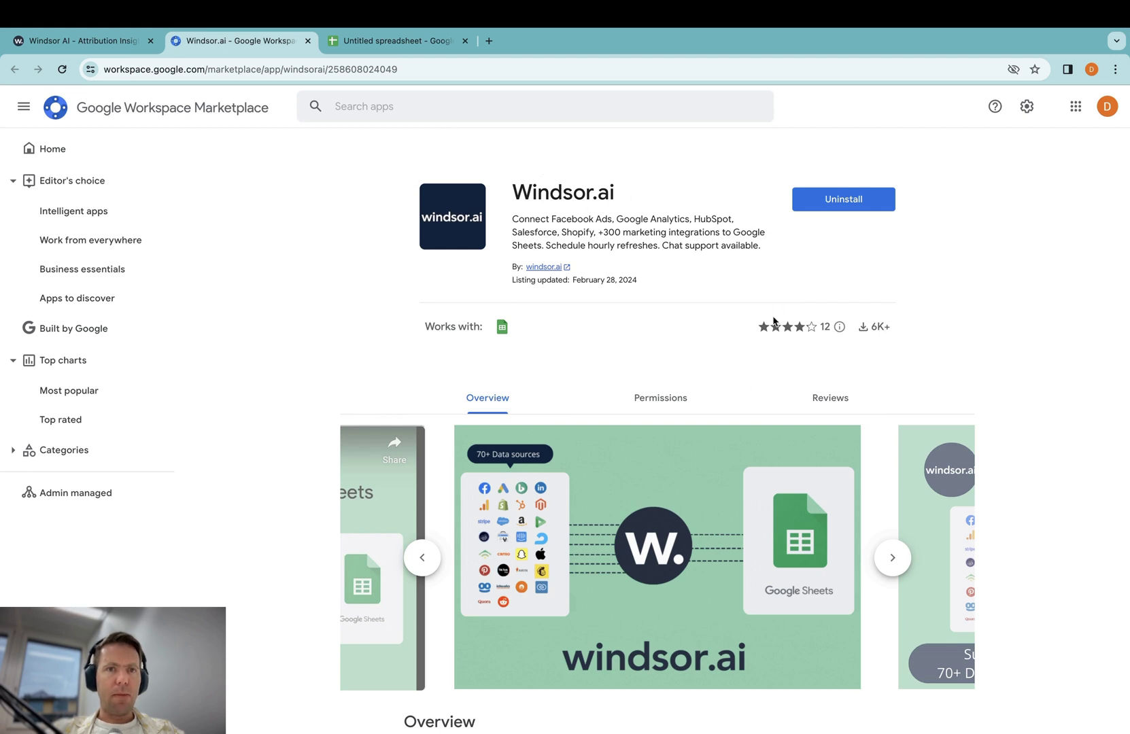
click(124, 42)
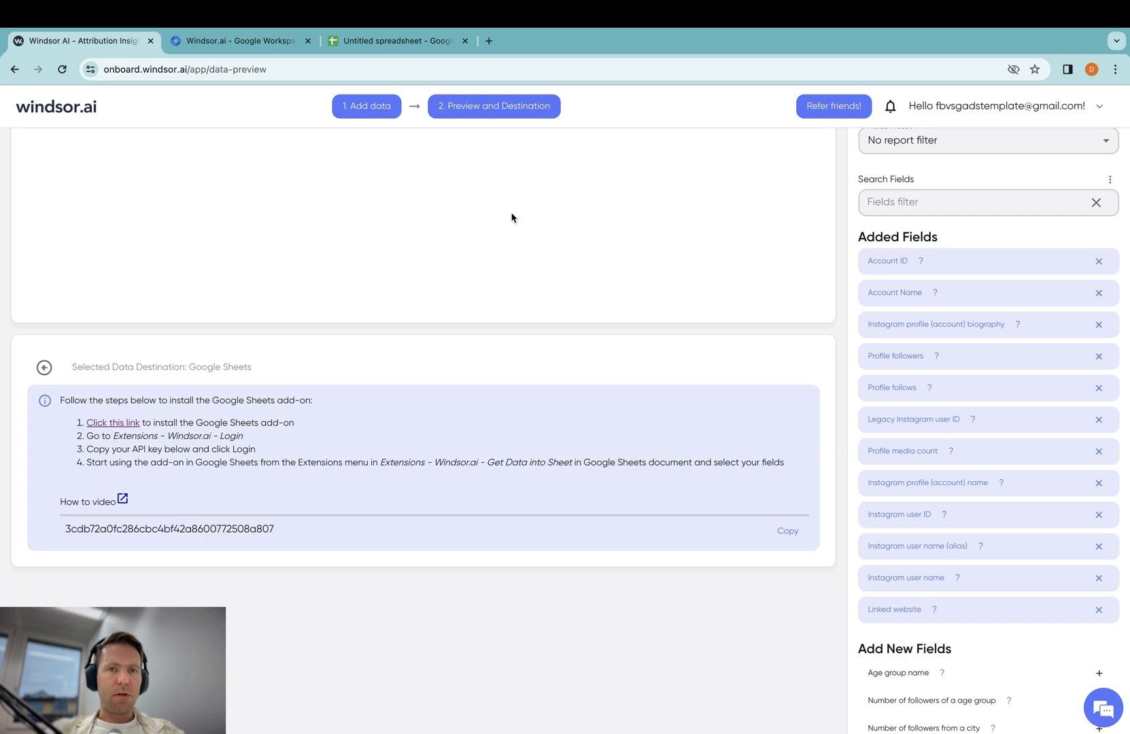
click(416, 46)
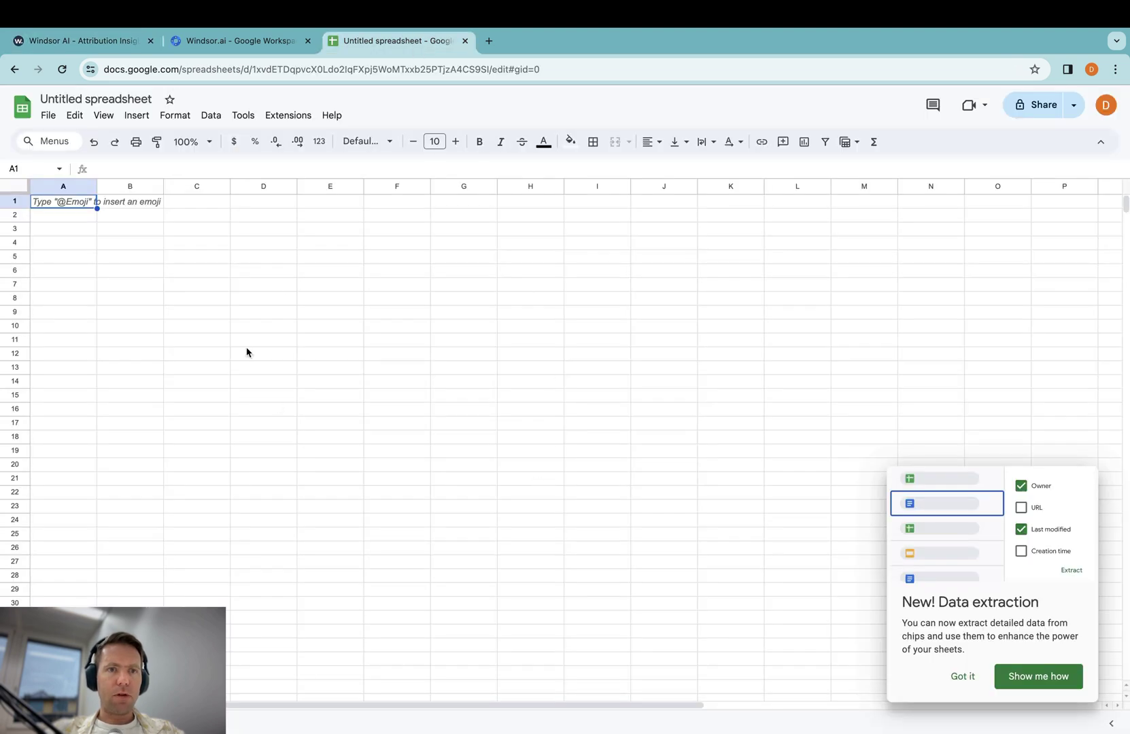
Step: Launch Windsor.ai's Get Data into Sheet, dismiss the extraction tip, and add a new query
click(301, 117)
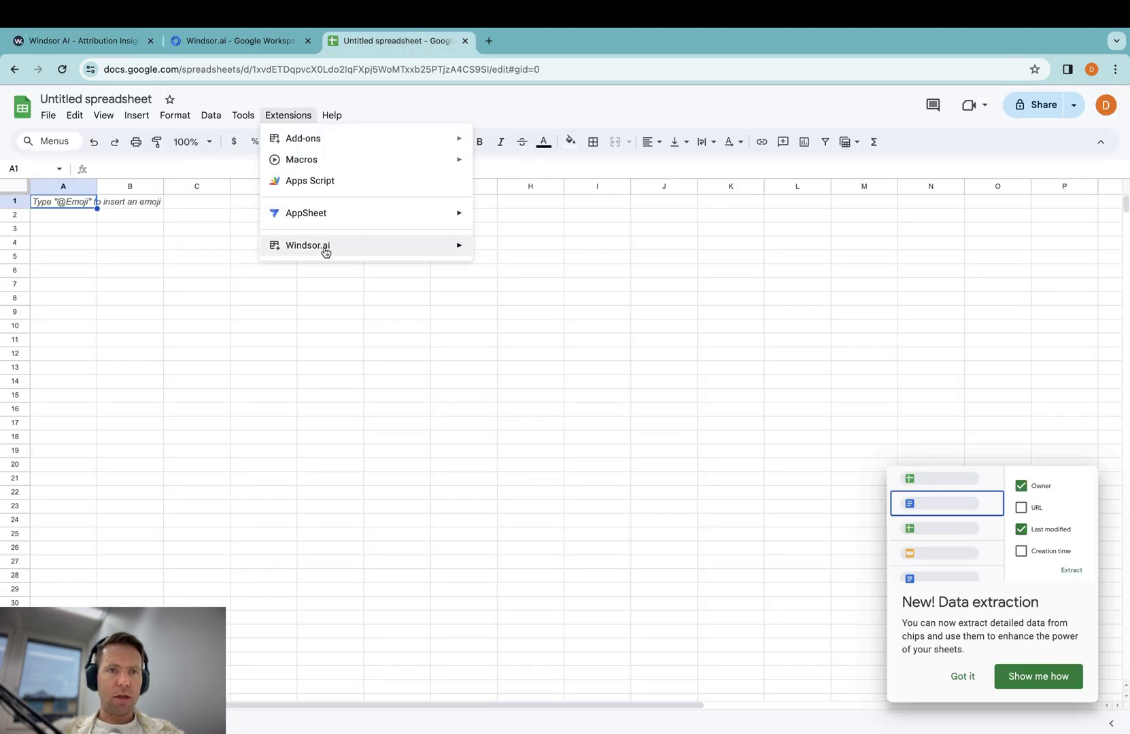
mouse_move(309, 246)
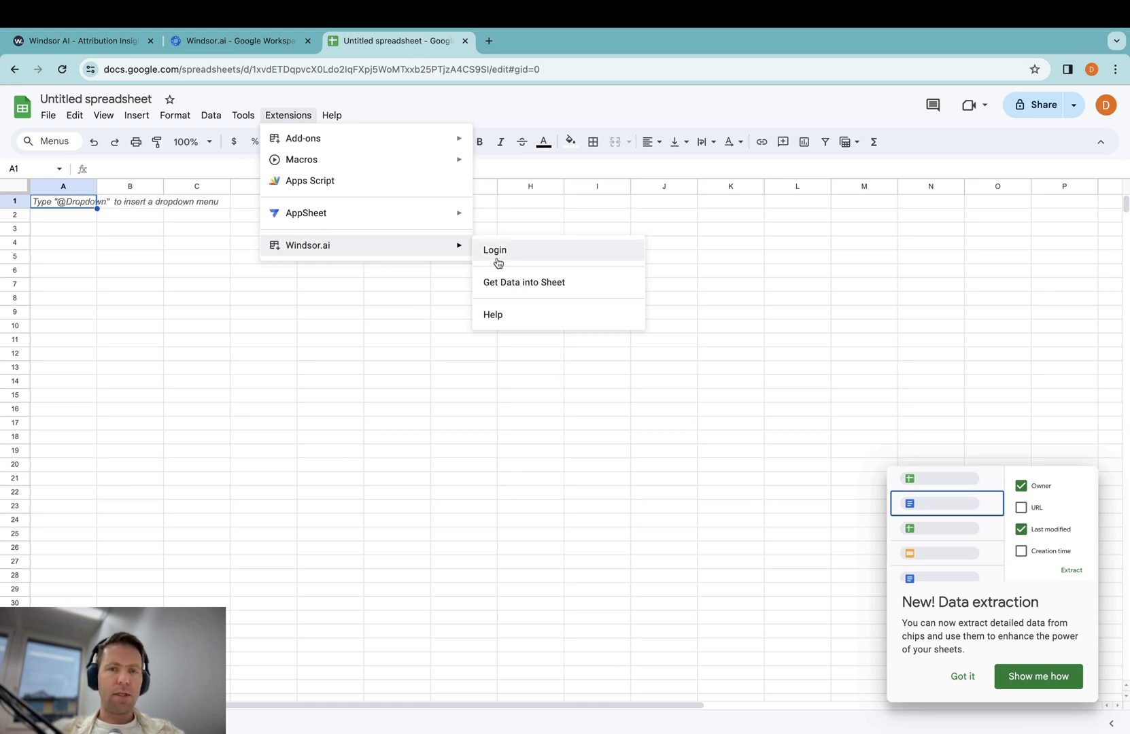
click(518, 289)
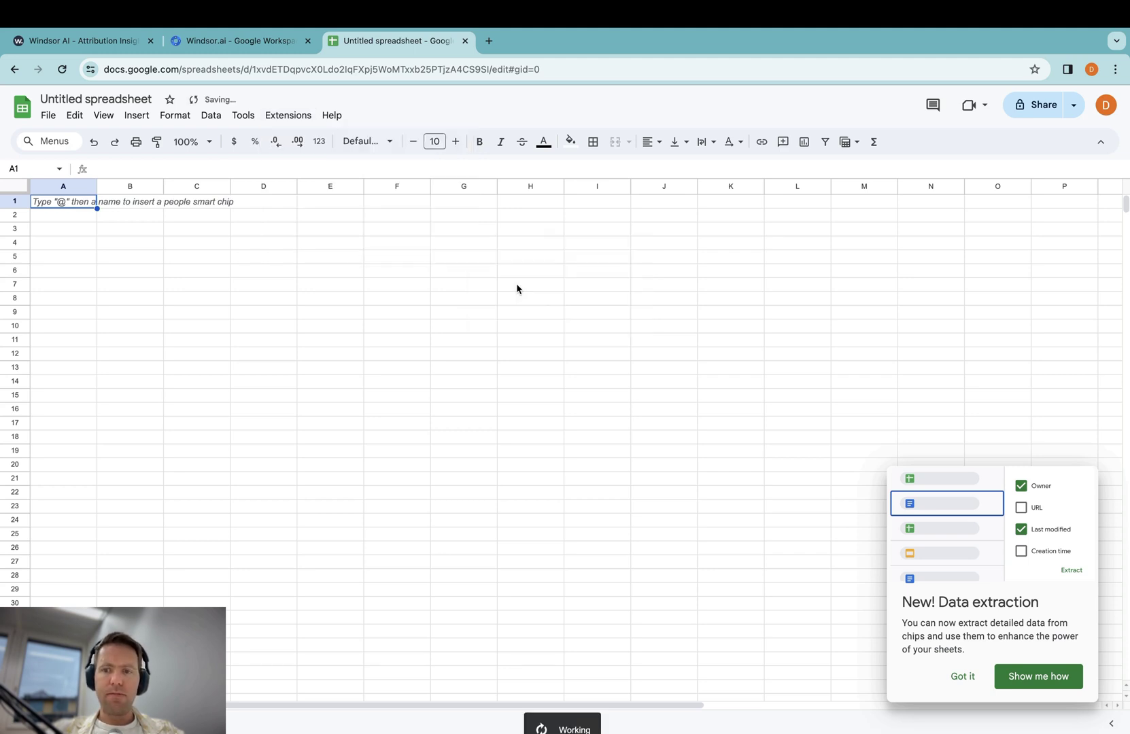
click(966, 678)
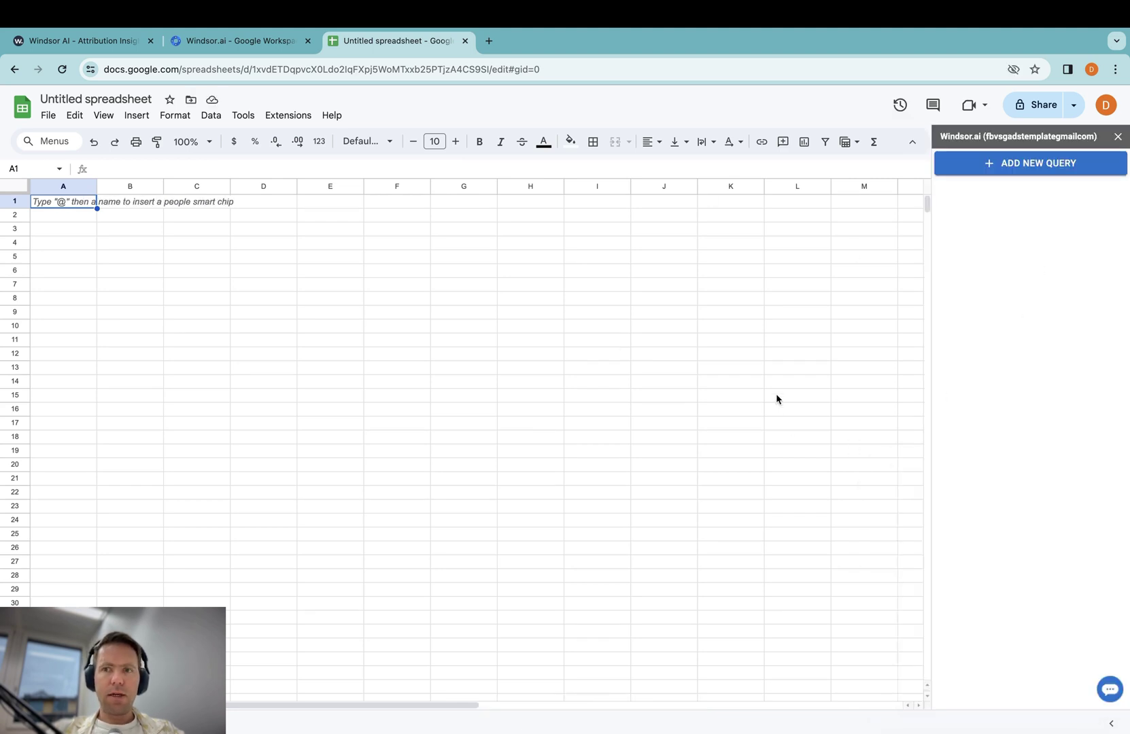
click(1023, 165)
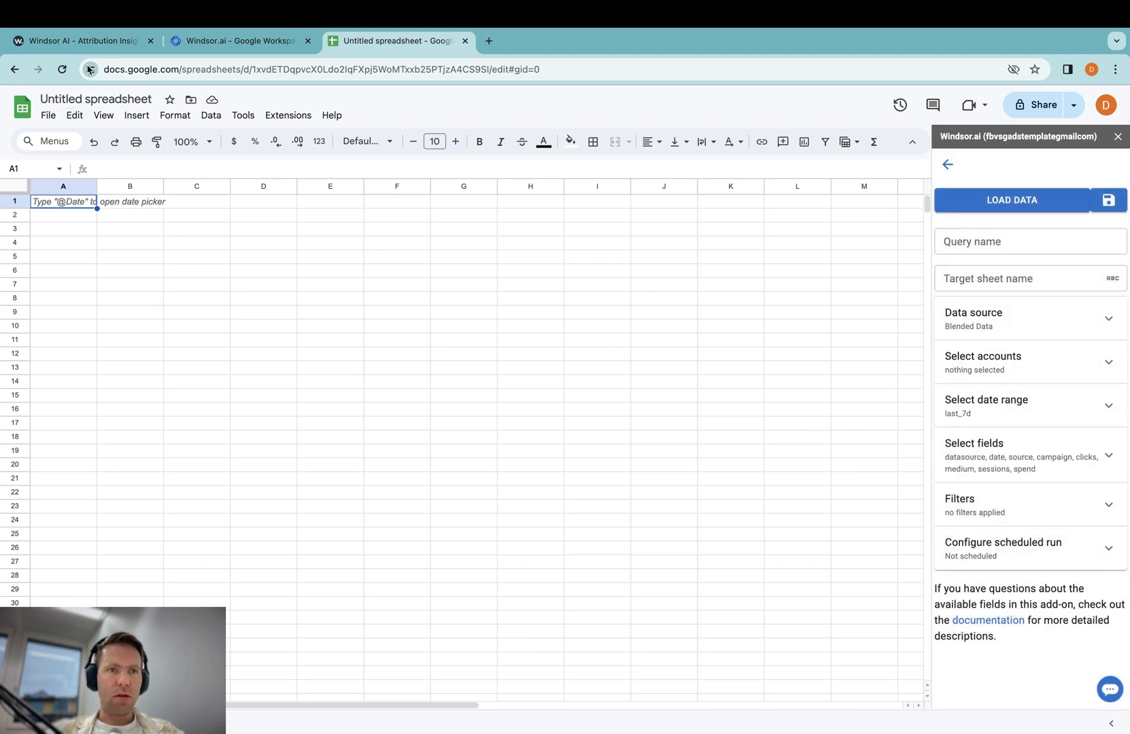
click(1022, 248)
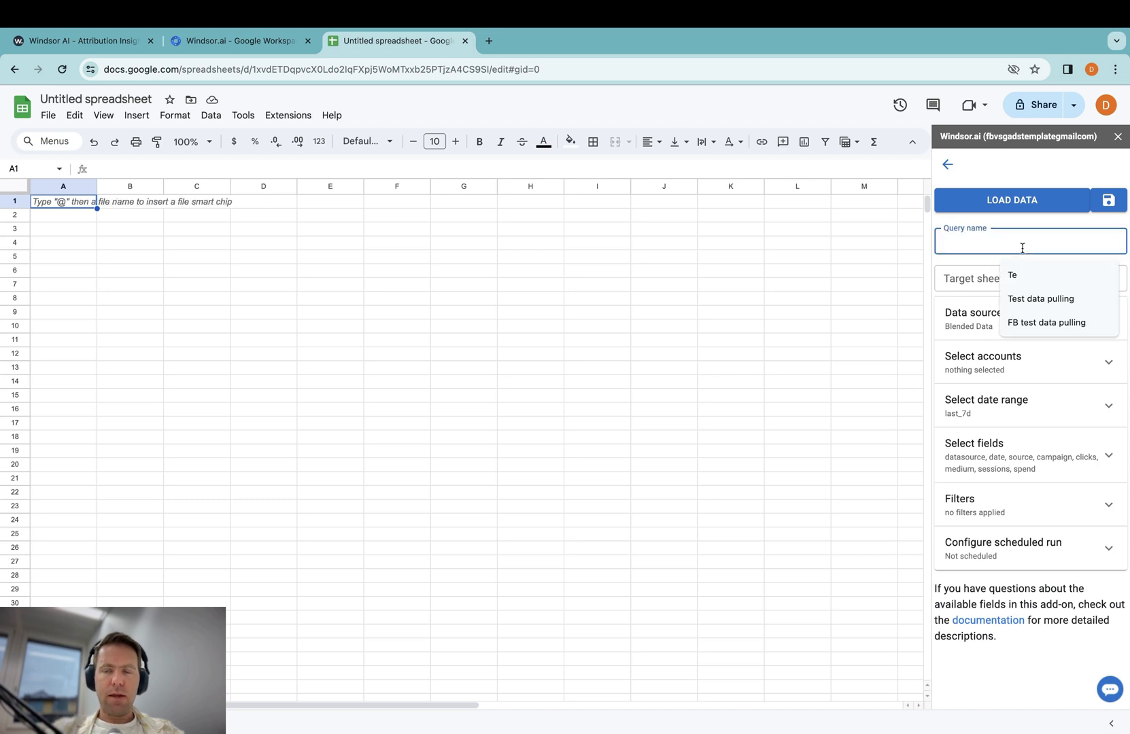
text(inst)
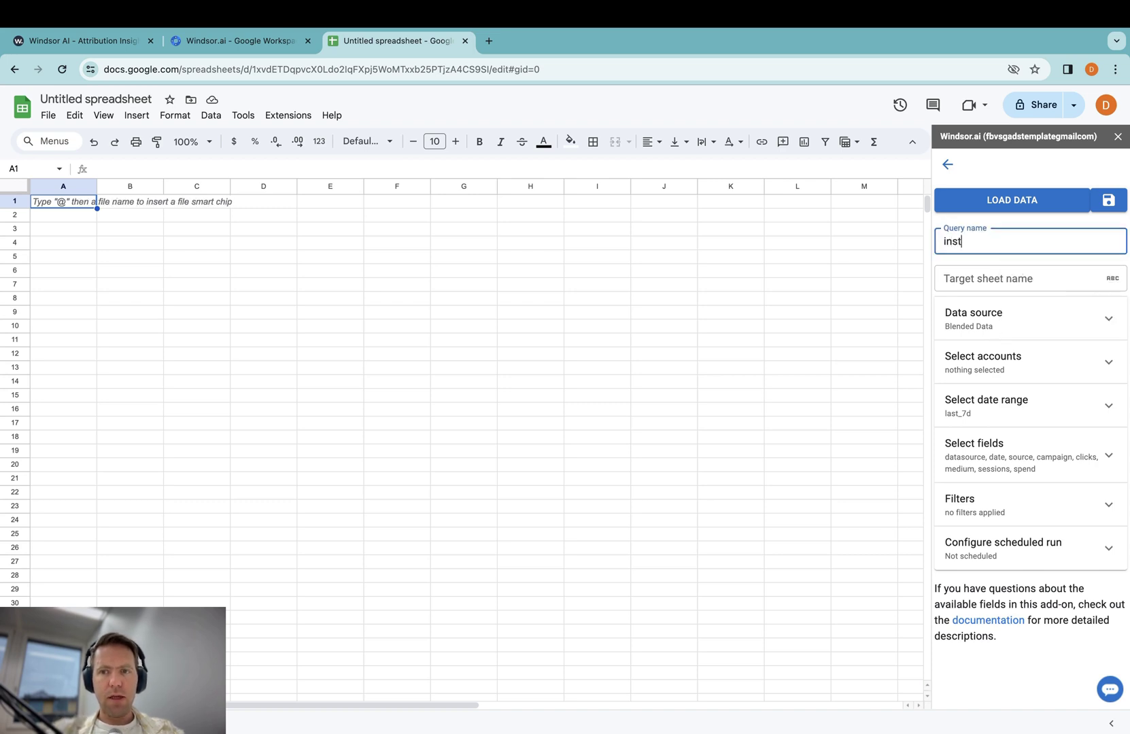
text(agram tes)
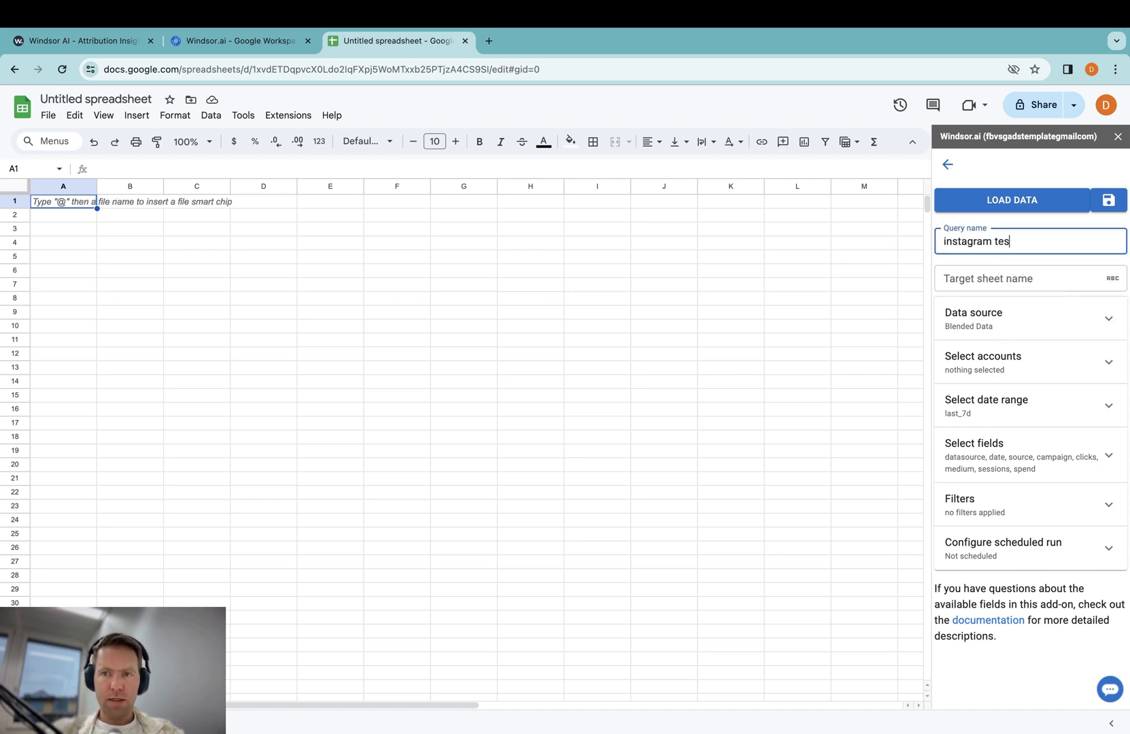
text(t)
Step: Name the query 'instagram test', target Sheet1, and use the instagram source with its account
click(1072, 279)
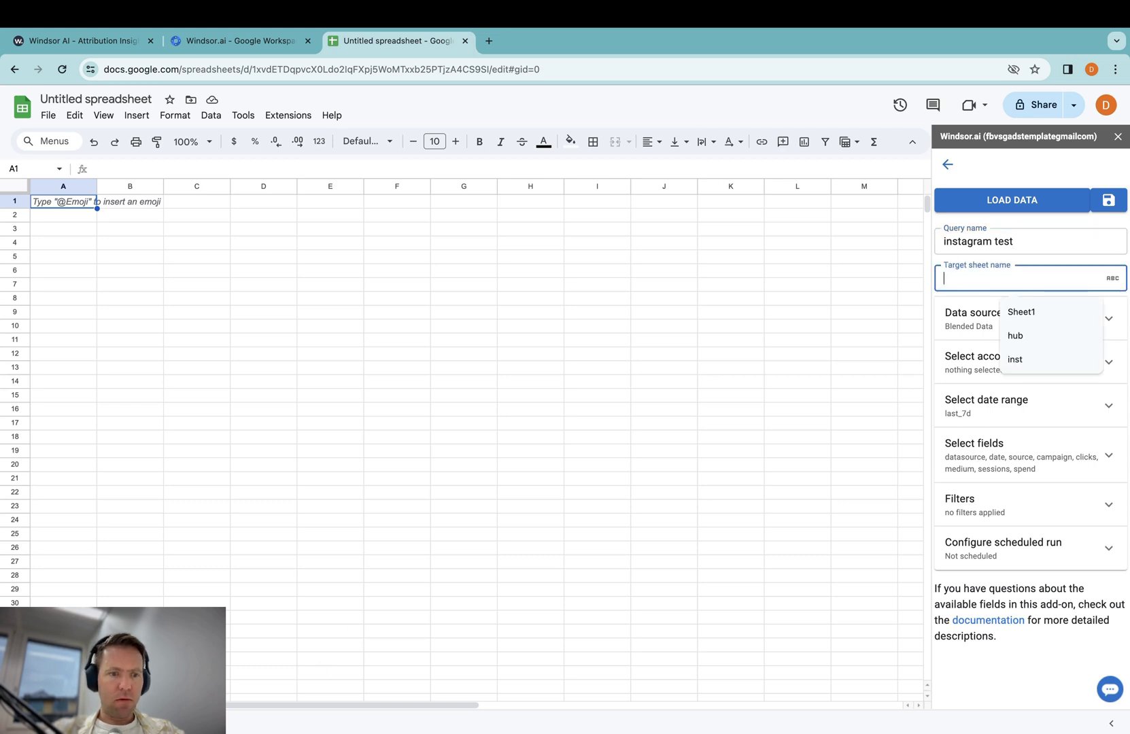
click(1033, 318)
click(1035, 322)
click(1030, 359)
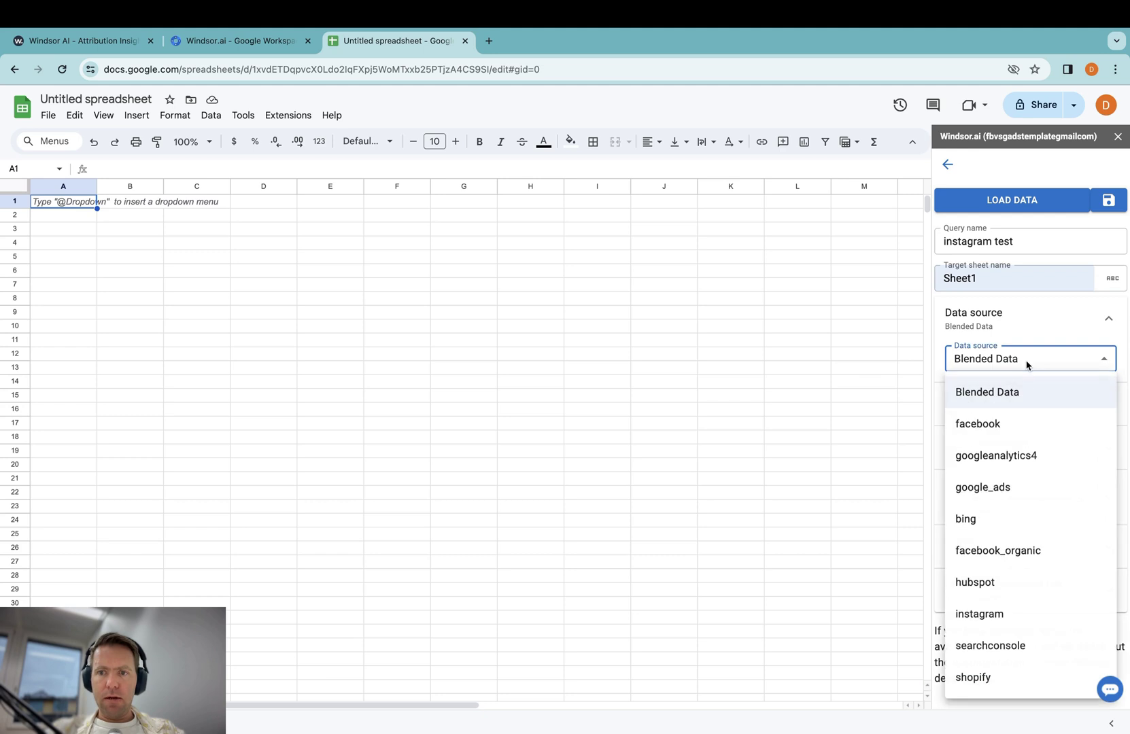
click(1003, 614)
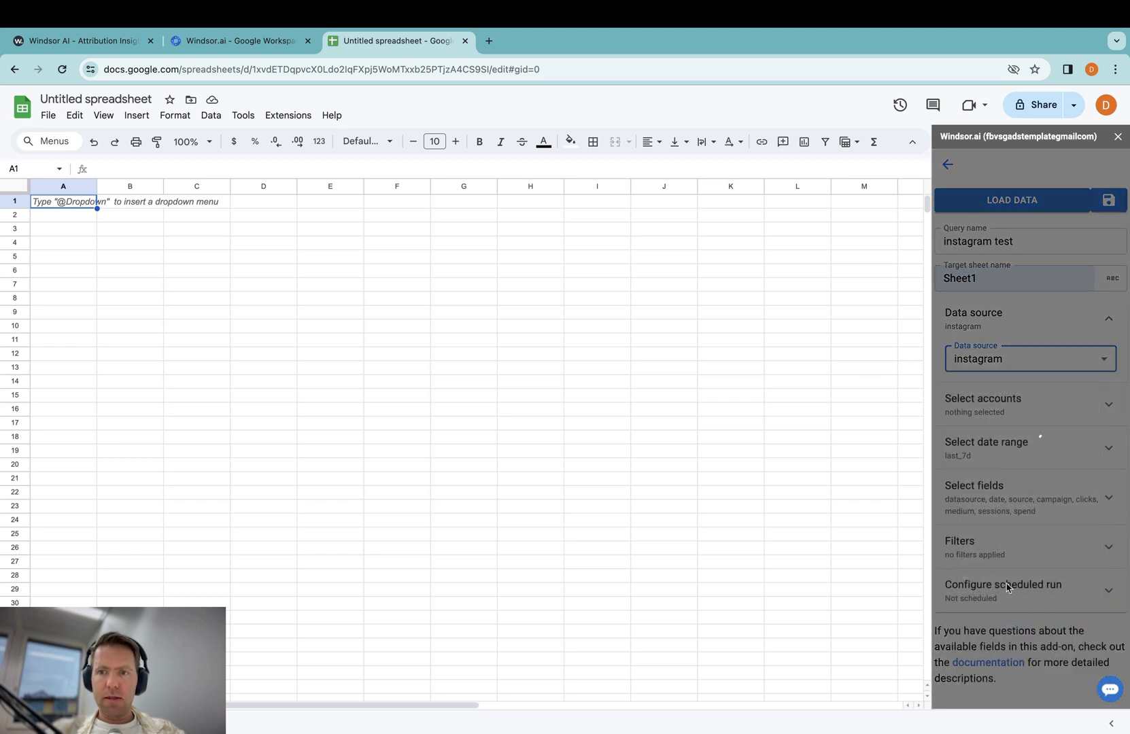
click(1019, 411)
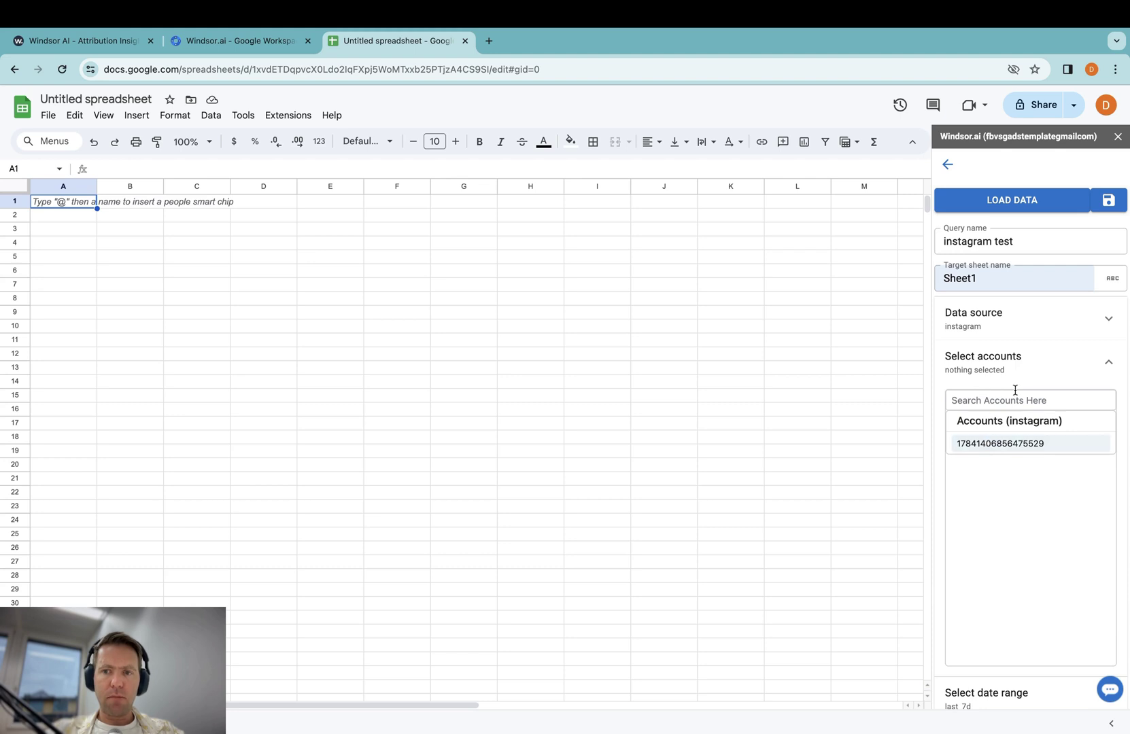
click(1009, 444)
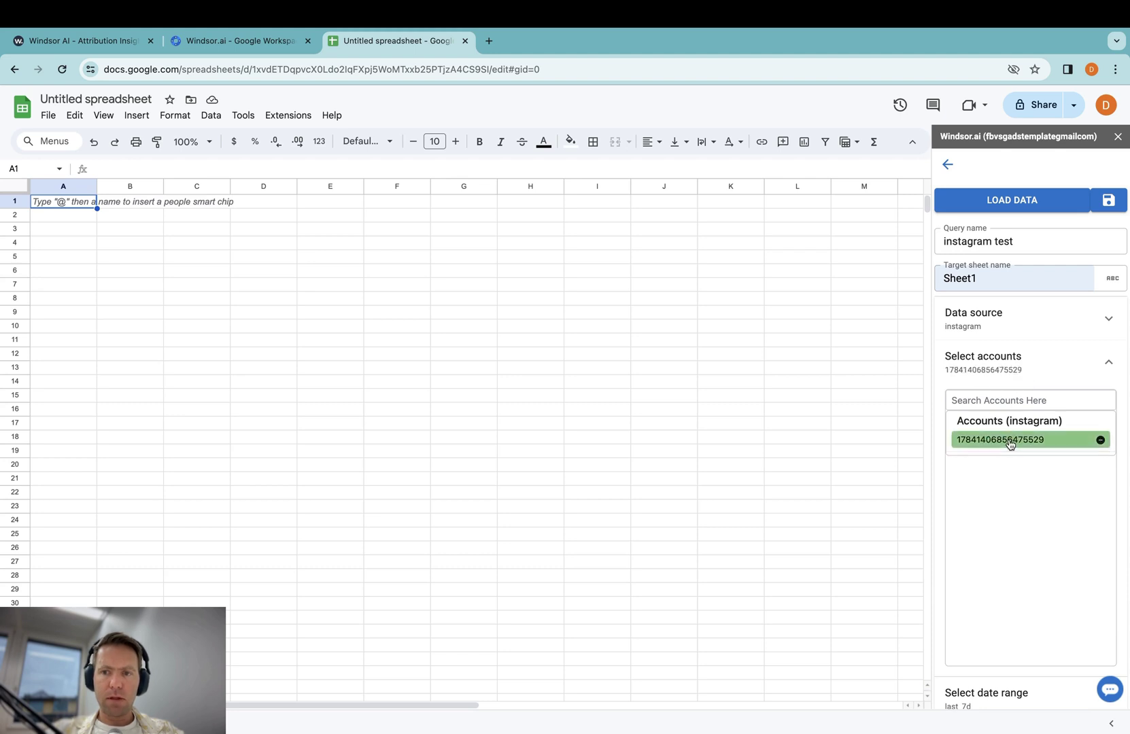
click(1103, 363)
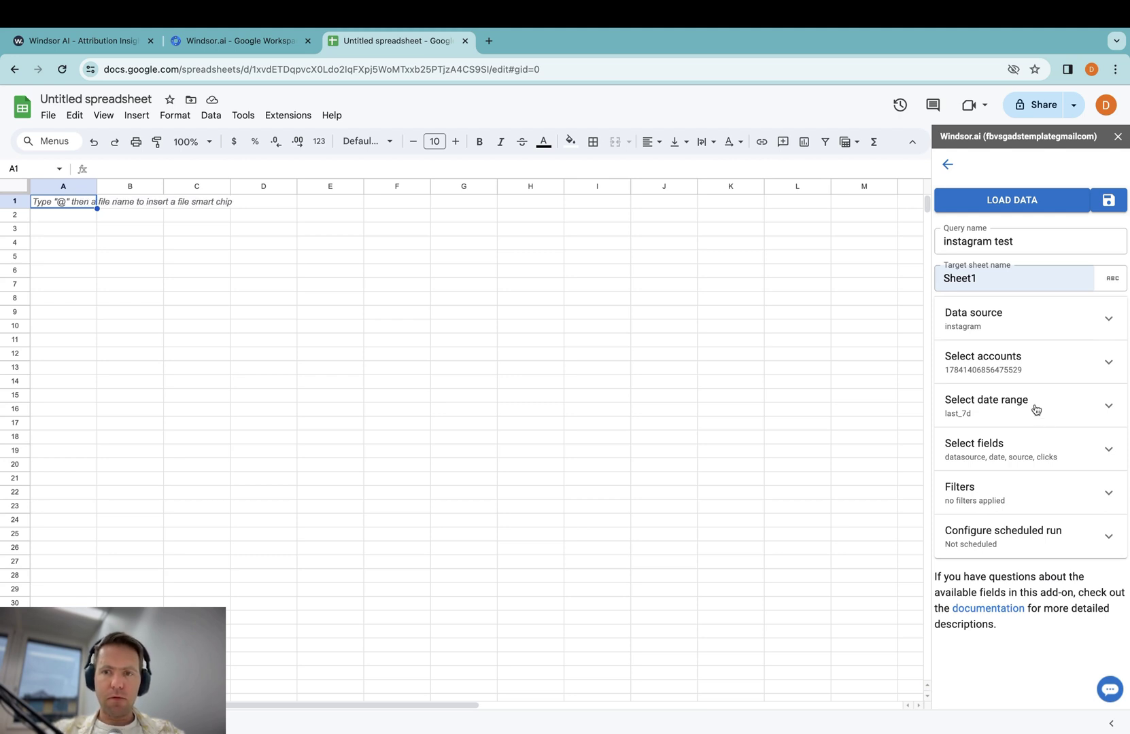
click(1026, 461)
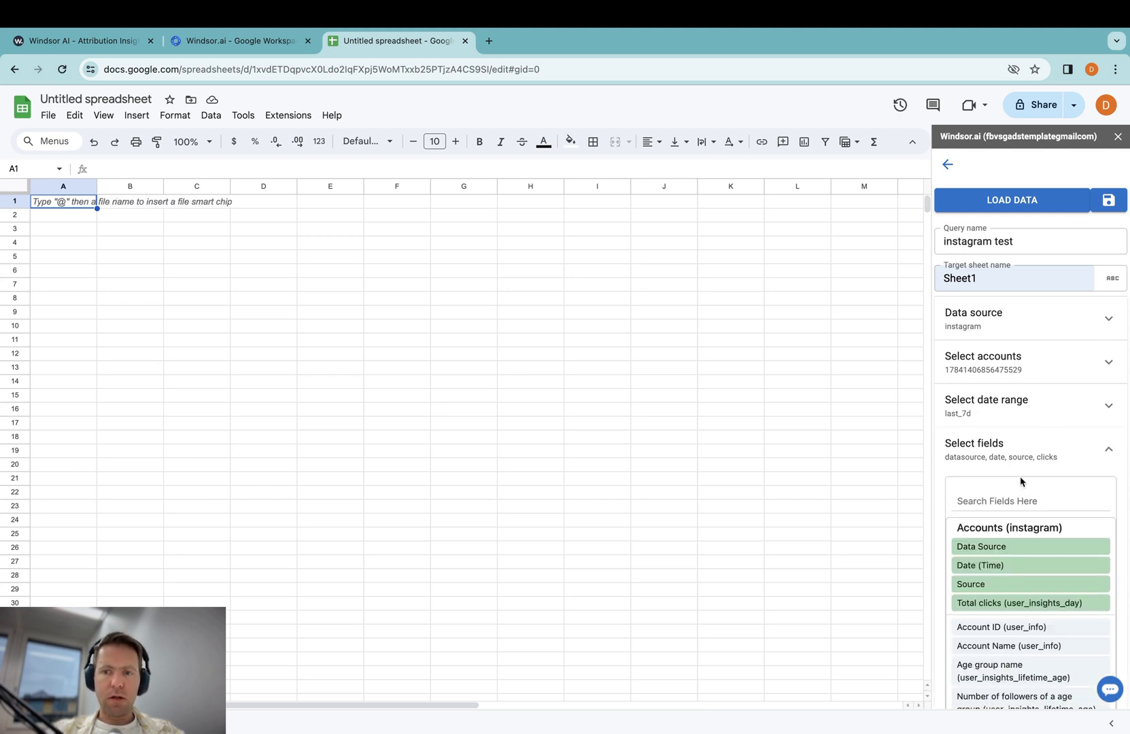
scroll(1034, 469, down, 3)
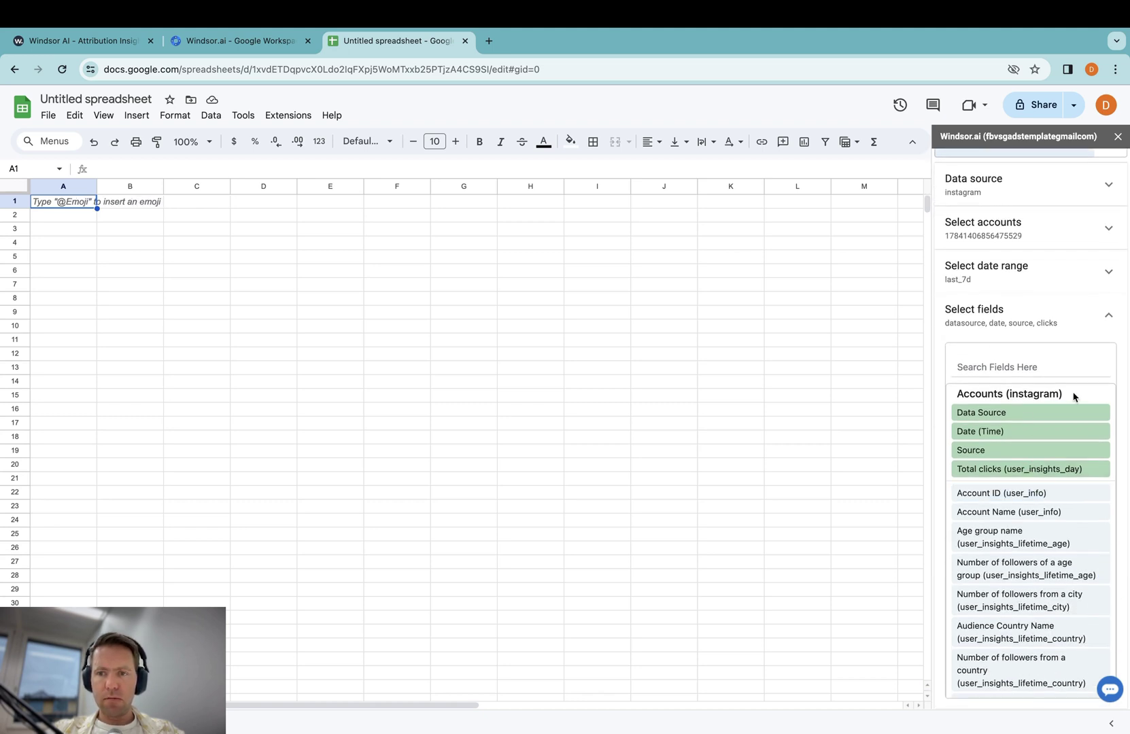
mouse_move(1030, 546)
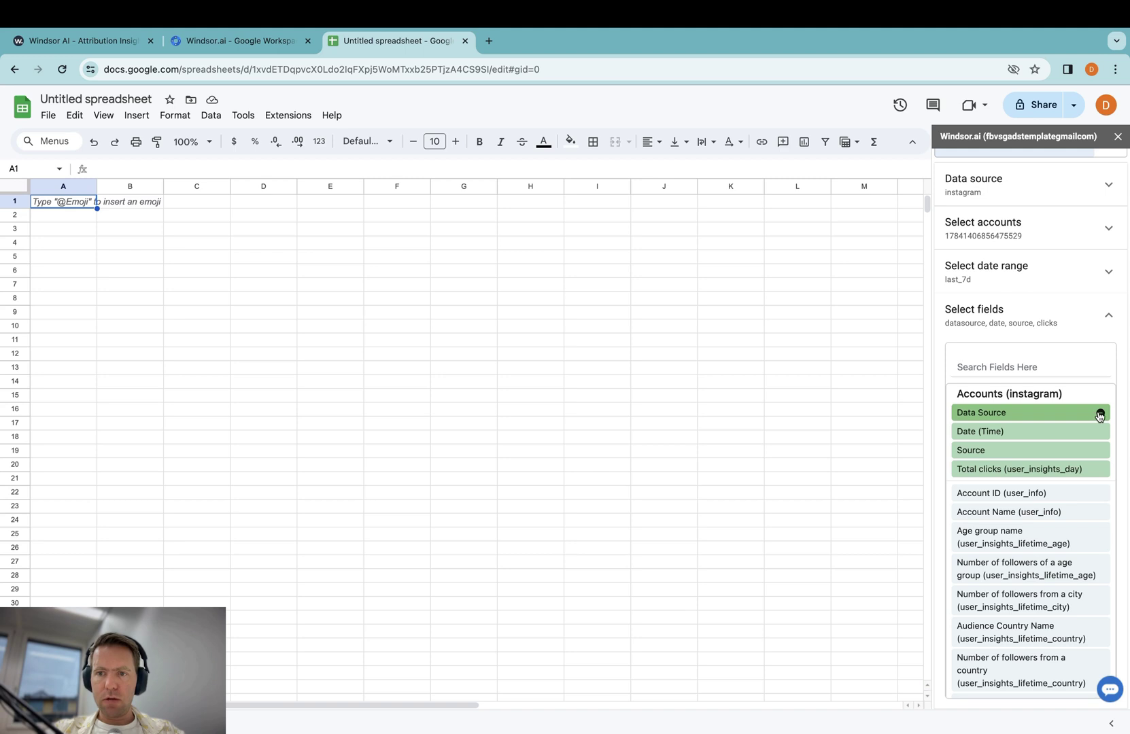
Step: Replace the Data Source, Date, Source and Total clicks fields with Account ID and Account Name
click(1099, 414)
click(1098, 412)
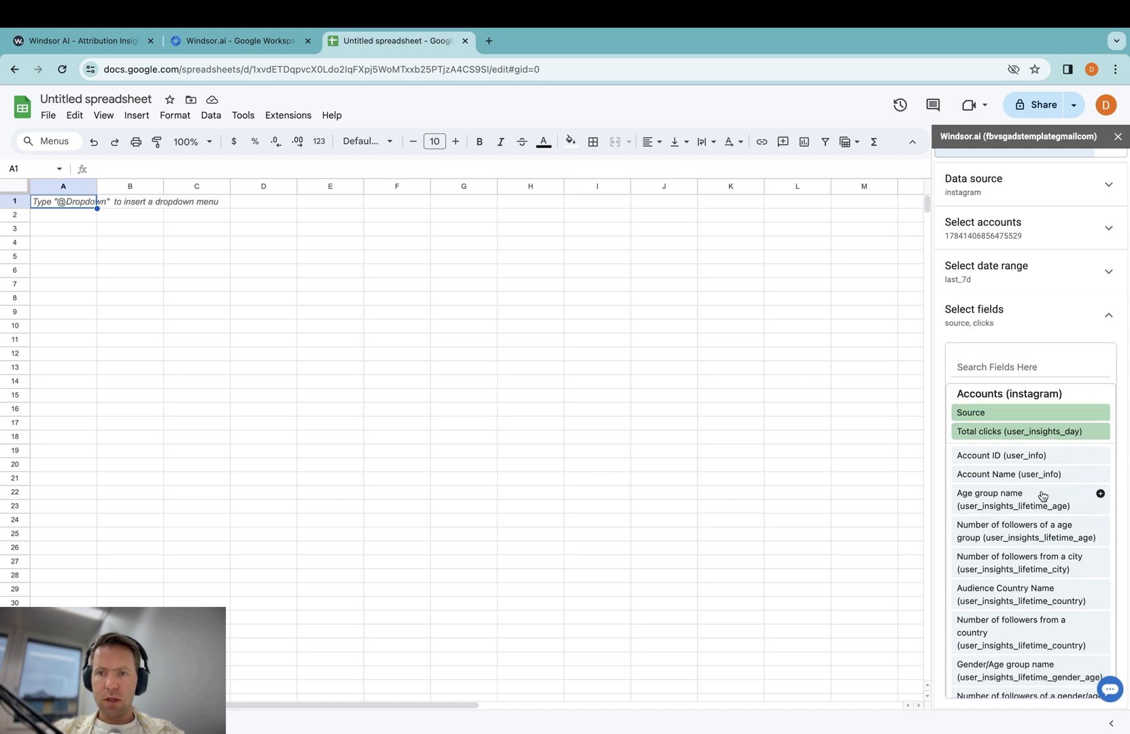
mouse_move(1029, 450)
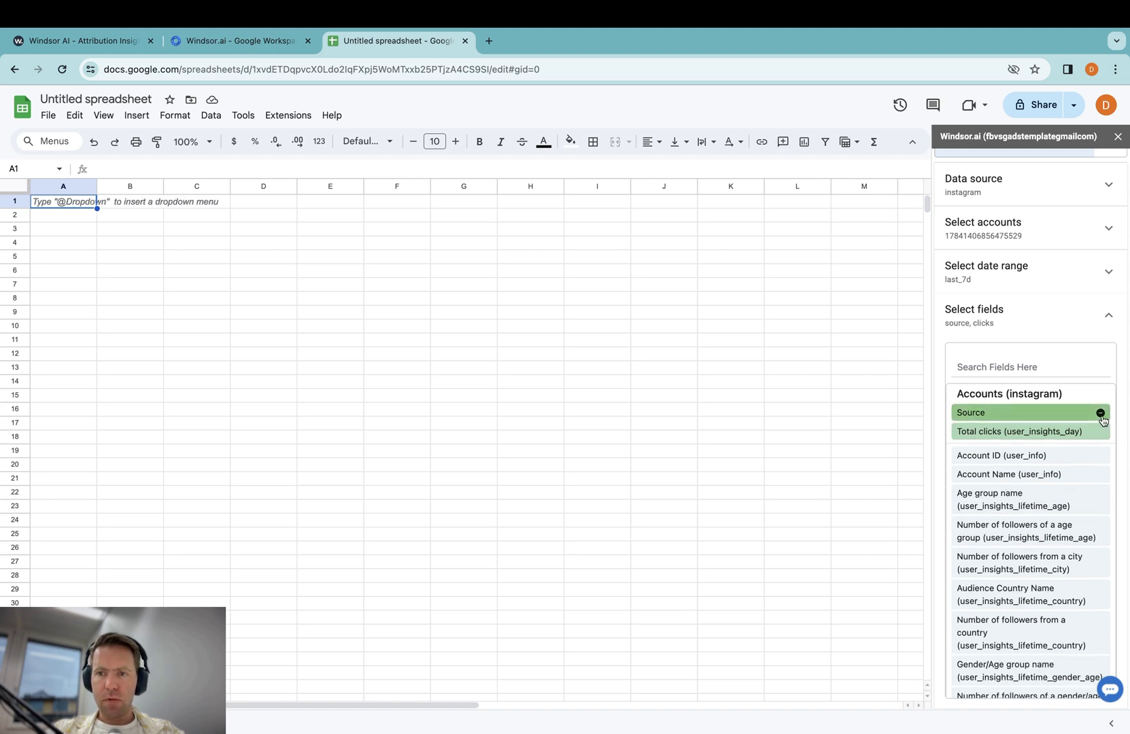
click(1099, 413)
click(1100, 413)
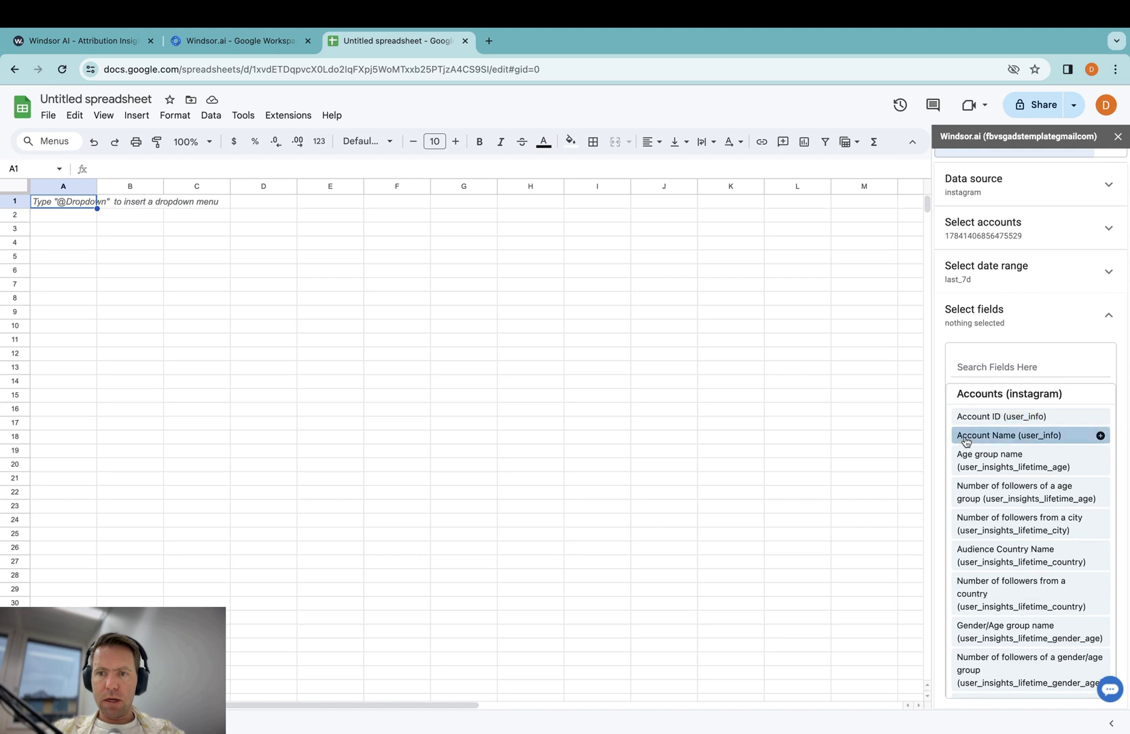
click(1035, 416)
click(1032, 435)
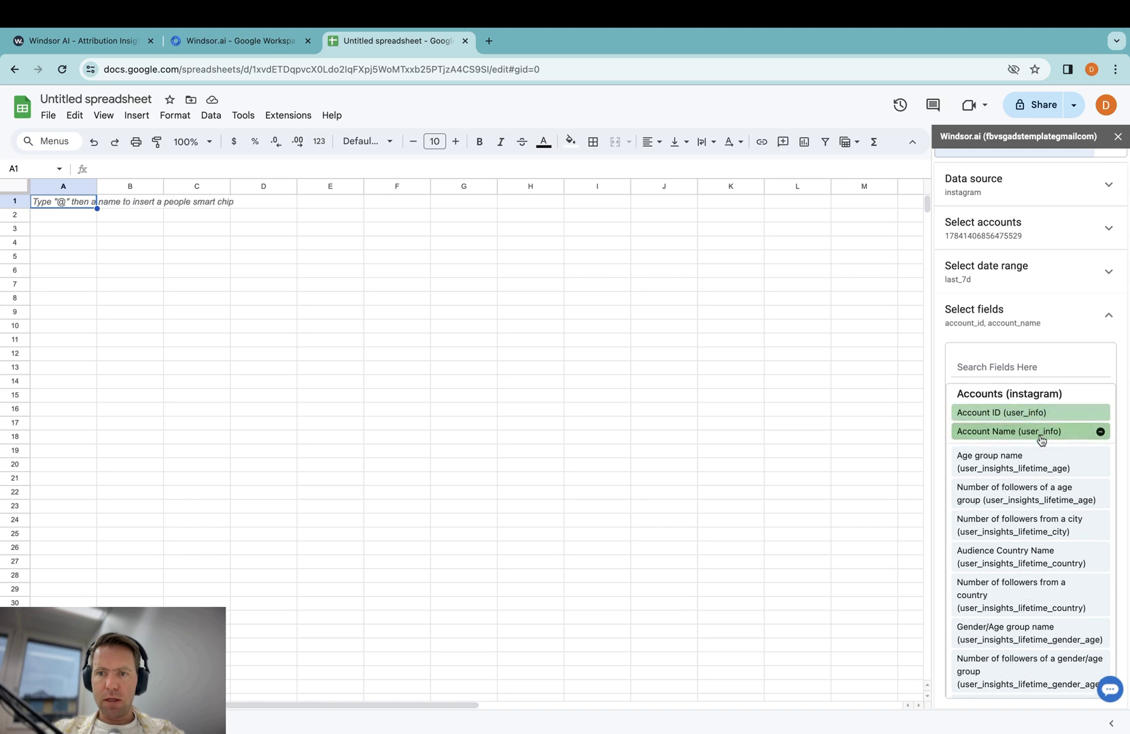
Step: Search user_info to add Profile followers and Profile follows, then clear the search
click(1002, 368)
text(iuse)
key(BackSpace)
key(BackSpace)
key(BackSpace)
text(user_)
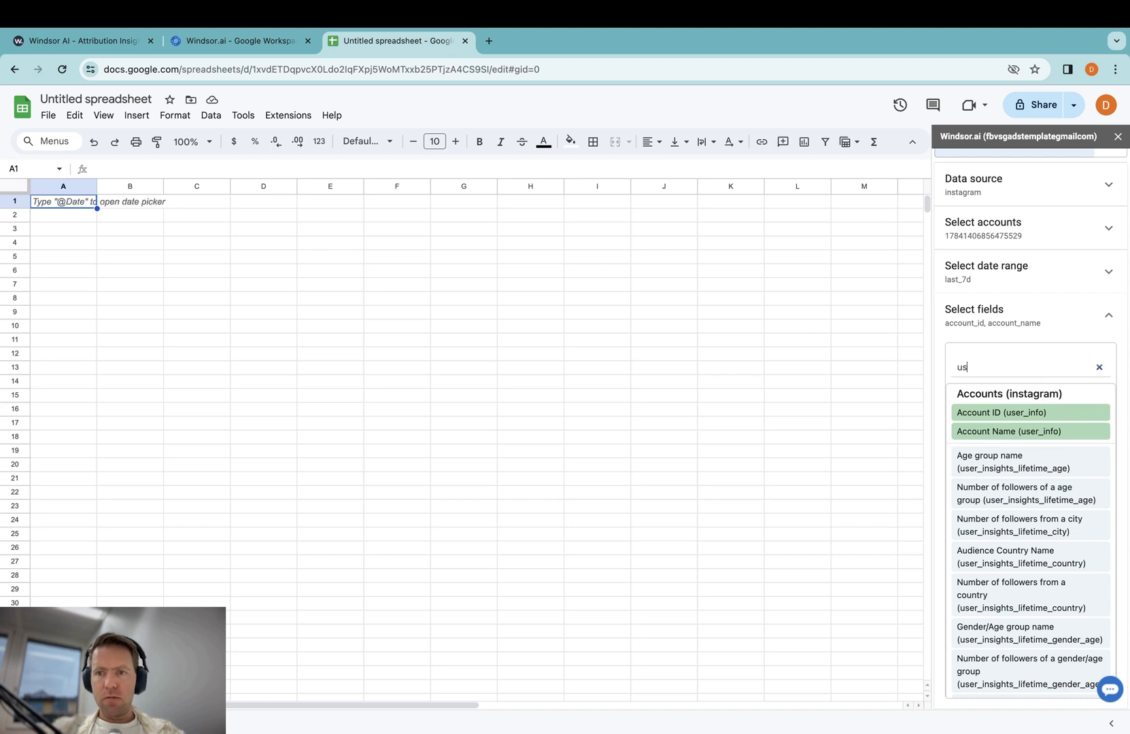
text(info)
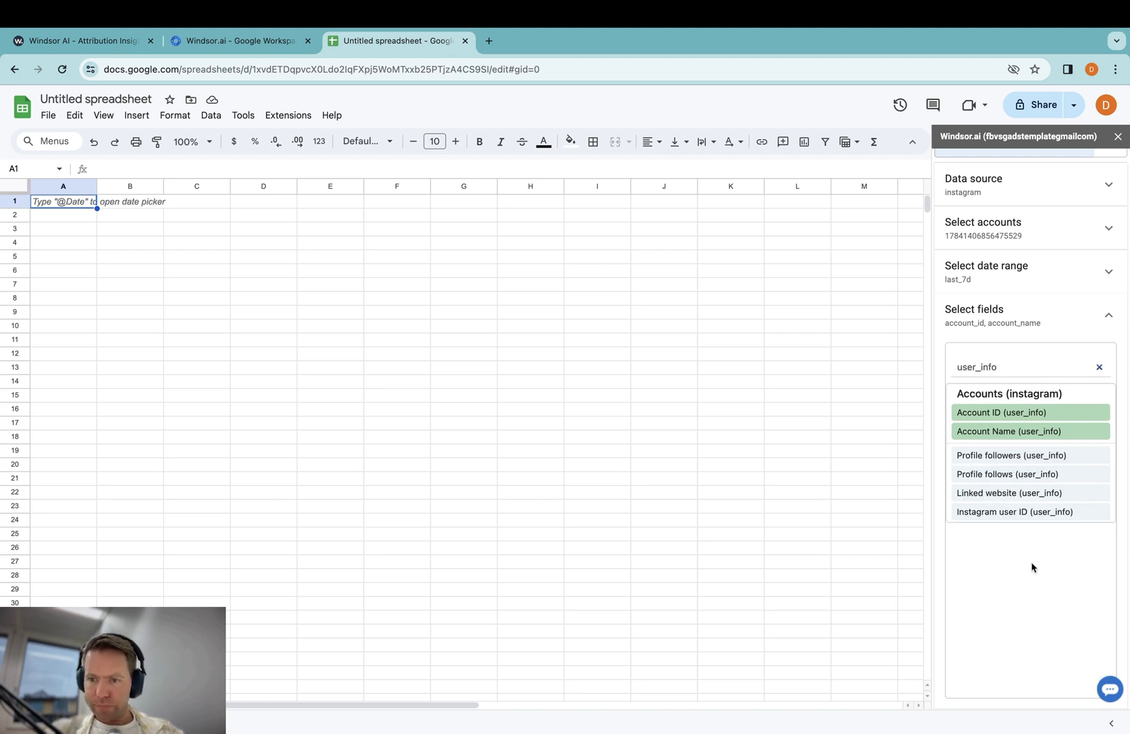
click(1053, 456)
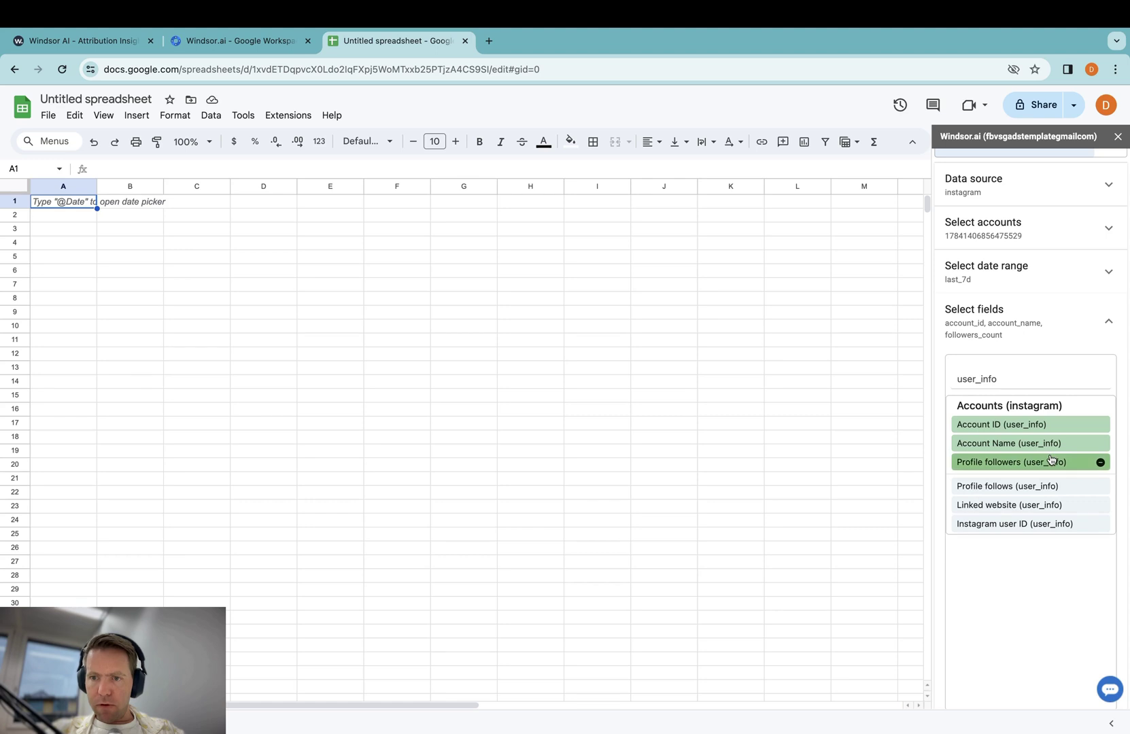
click(1053, 492)
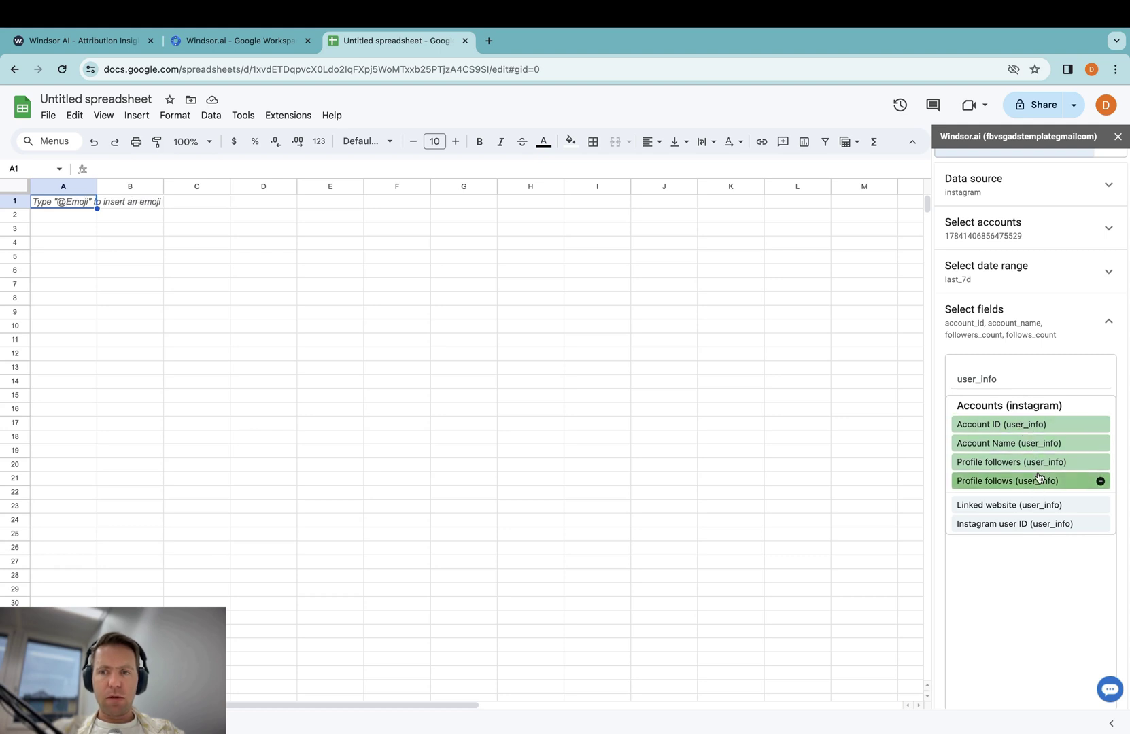
click(1011, 380)
key(ctrl+a)
key(BackSpace)
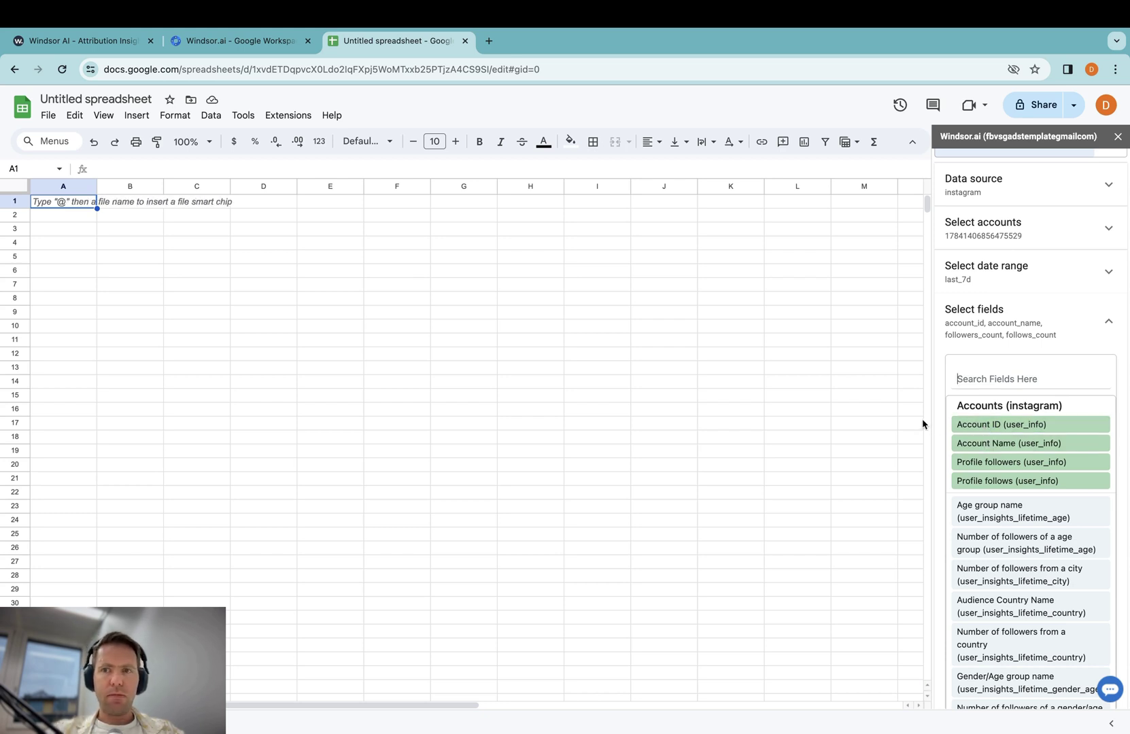
click(1110, 323)
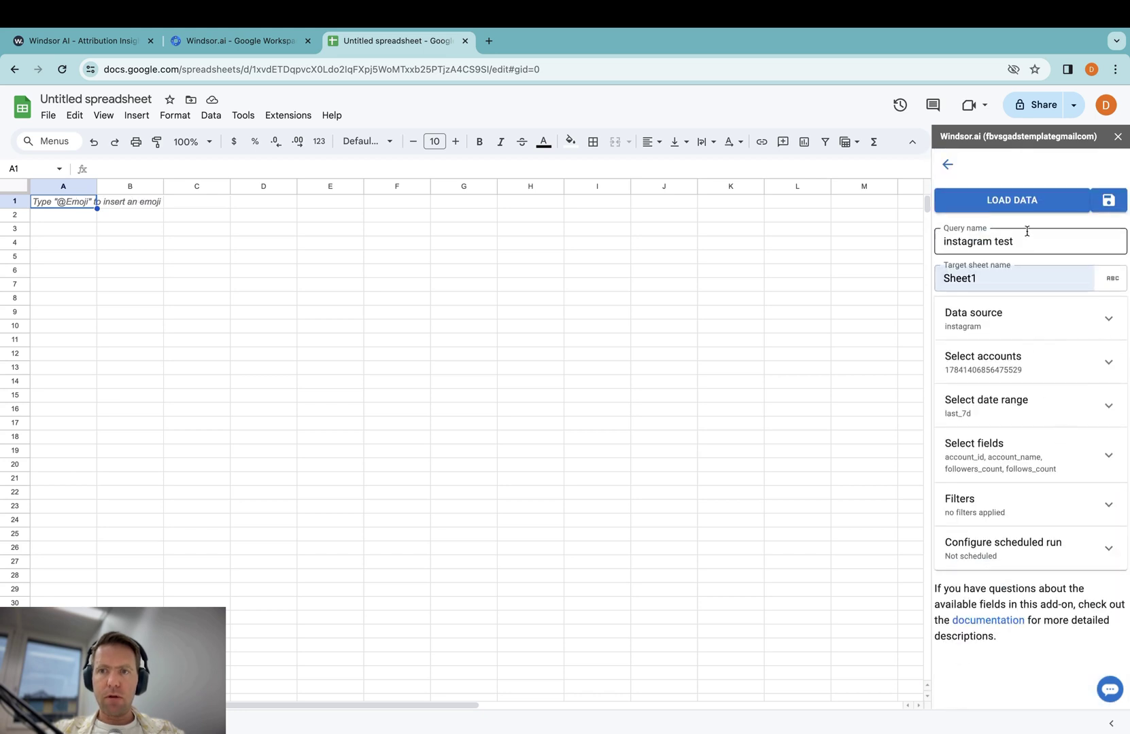
Step: Load the Instagram data into Sheet1 and set the scheduled refresh period to 1 hour
click(1012, 200)
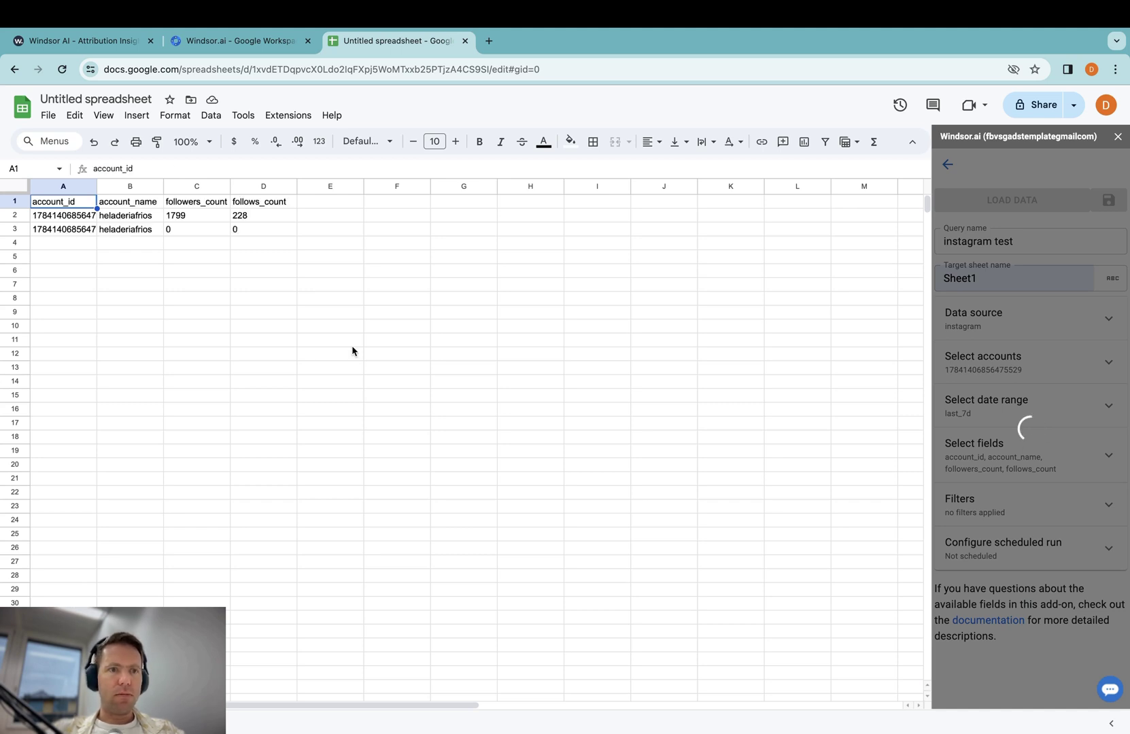
click(327, 326)
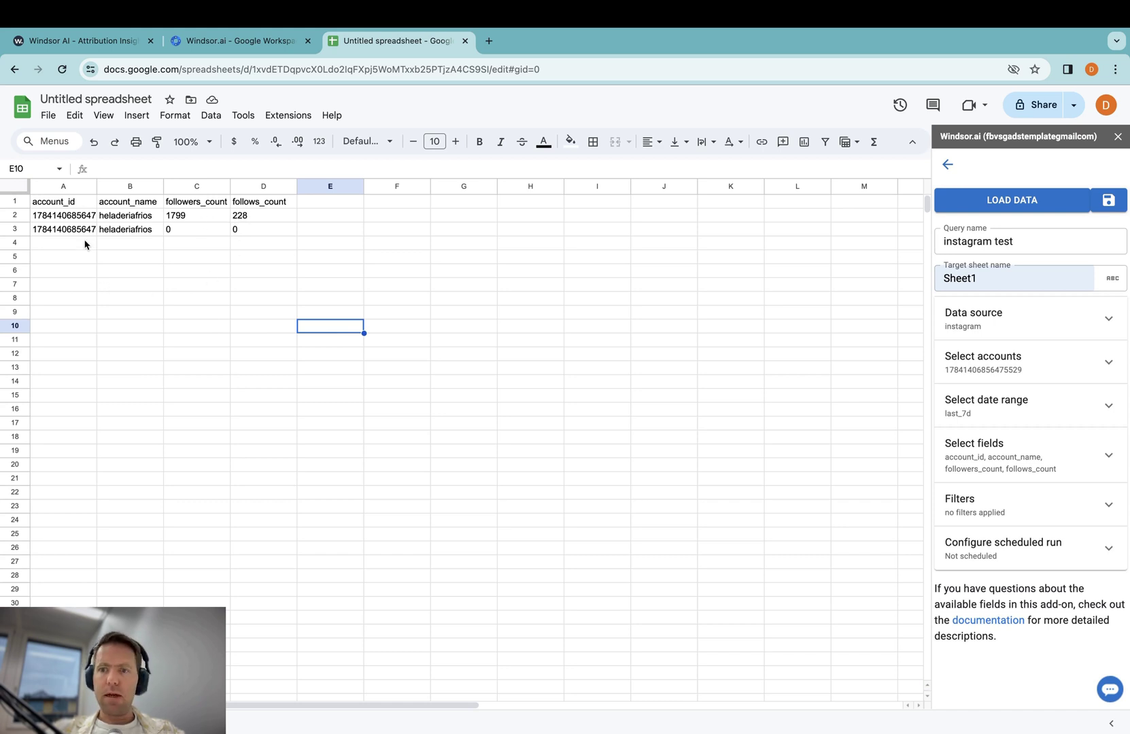
click(1084, 549)
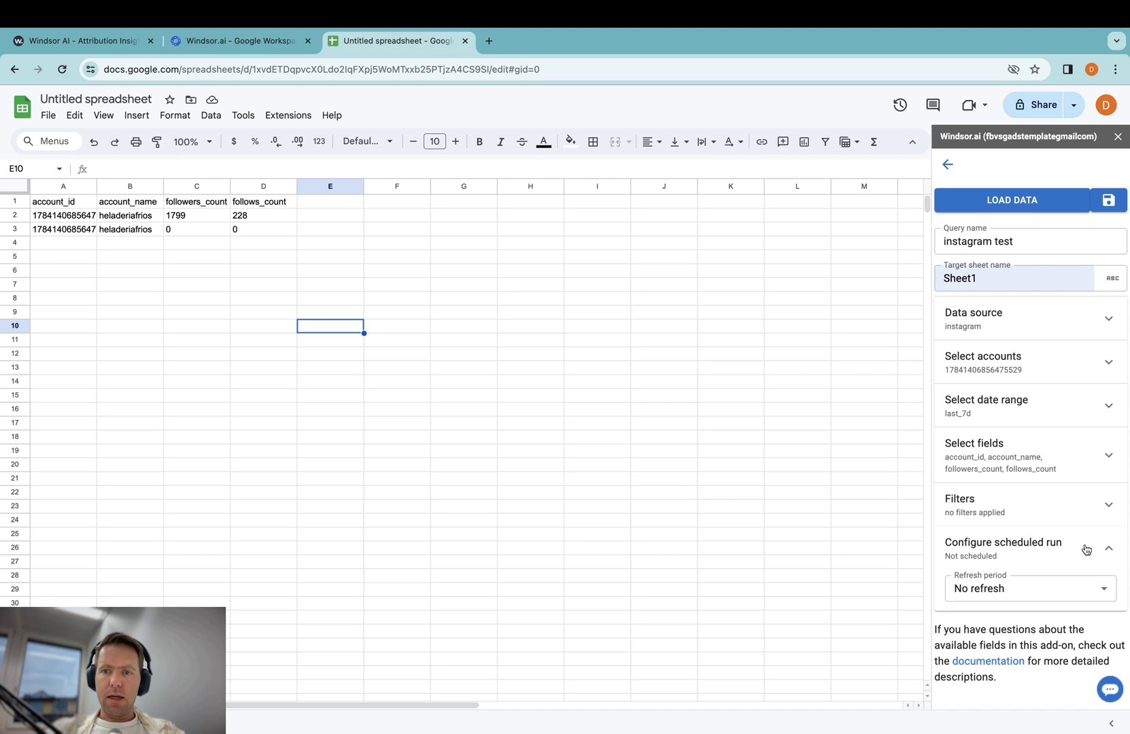
click(1011, 588)
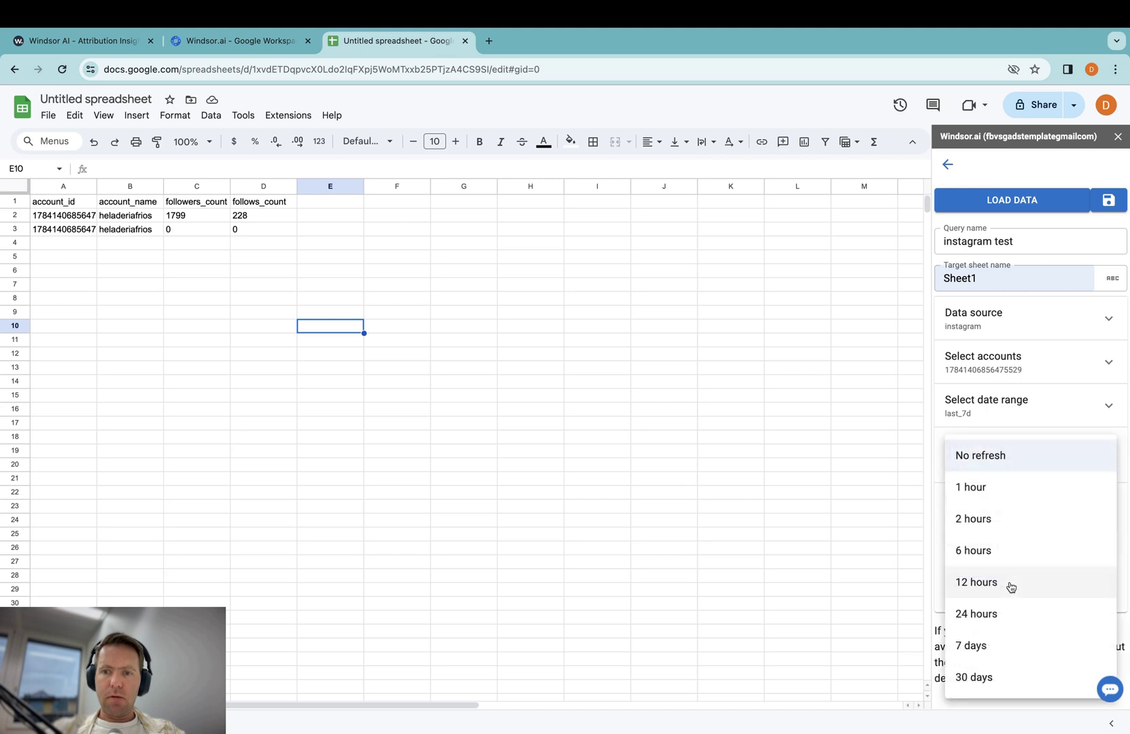
click(993, 495)
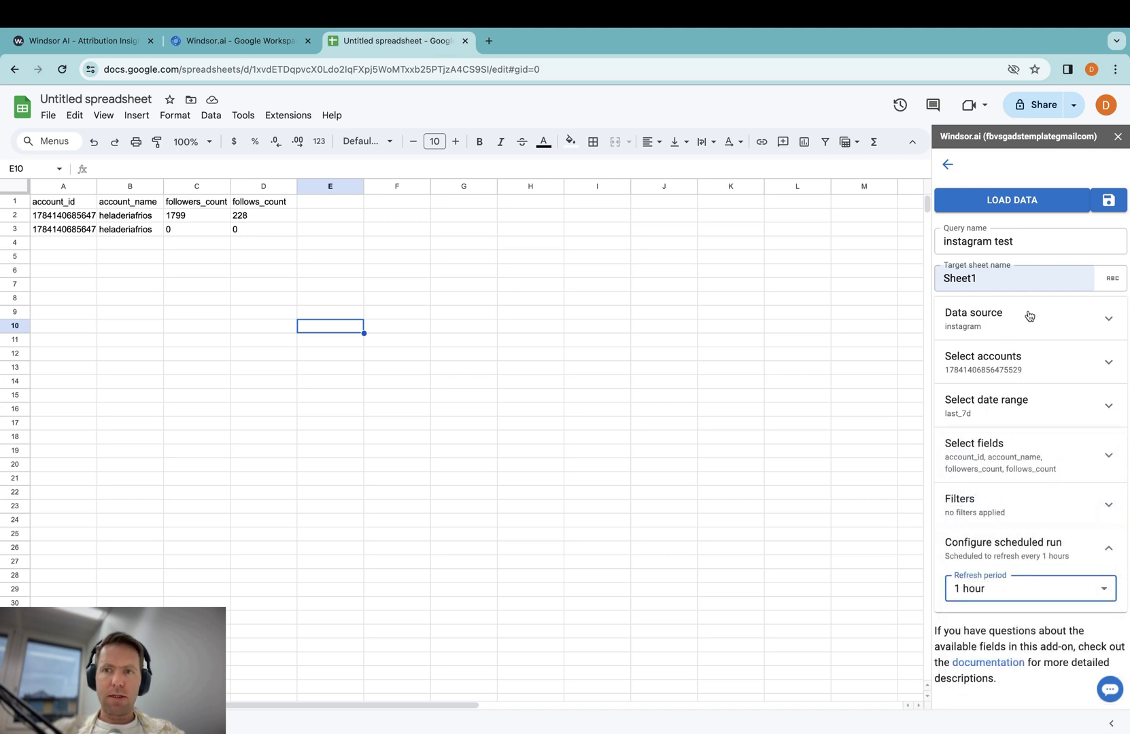